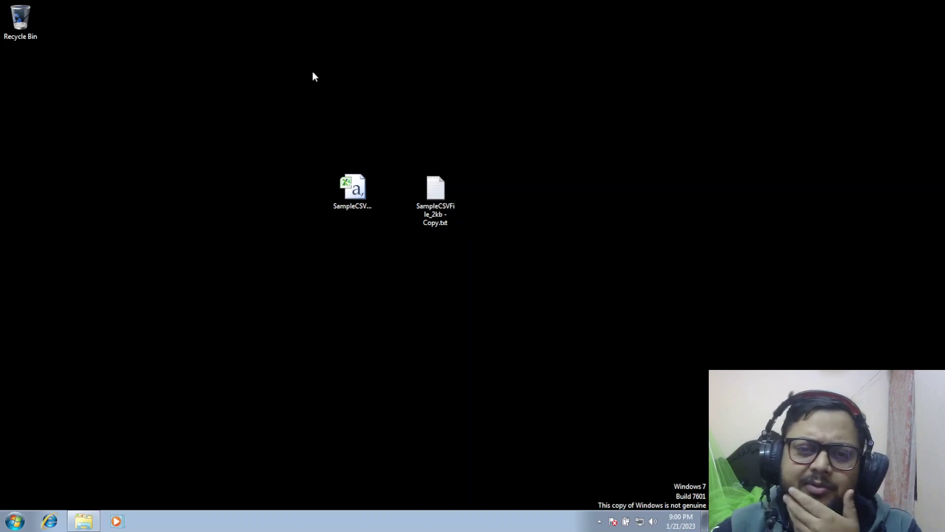
Step: Open SampleCSVFile_2kb - Copy.txt in Notepad, briefly select its ten lines, and drag the window right
{"action": "double_click", "coordinate": [447, 207]}
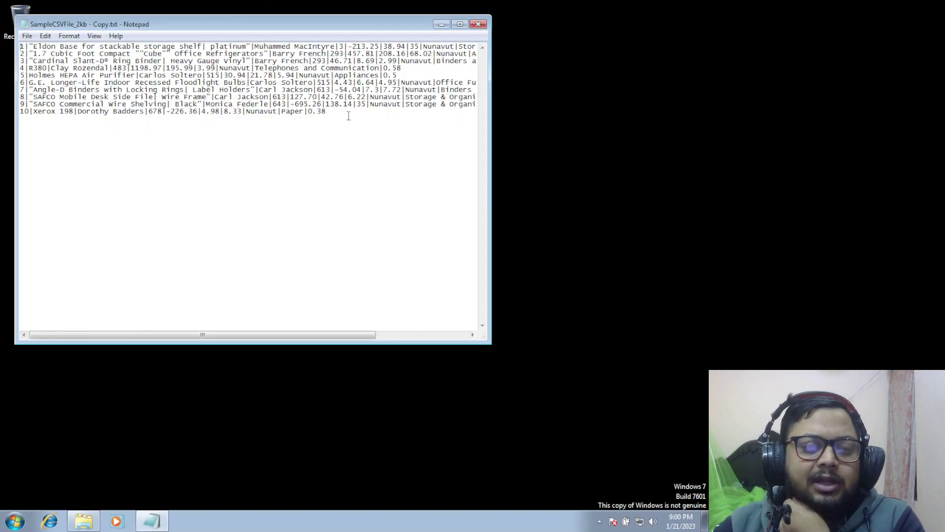
{"action": "left_click_drag", "start_coordinate": [349, 116], "coordinate": [40, 47]}
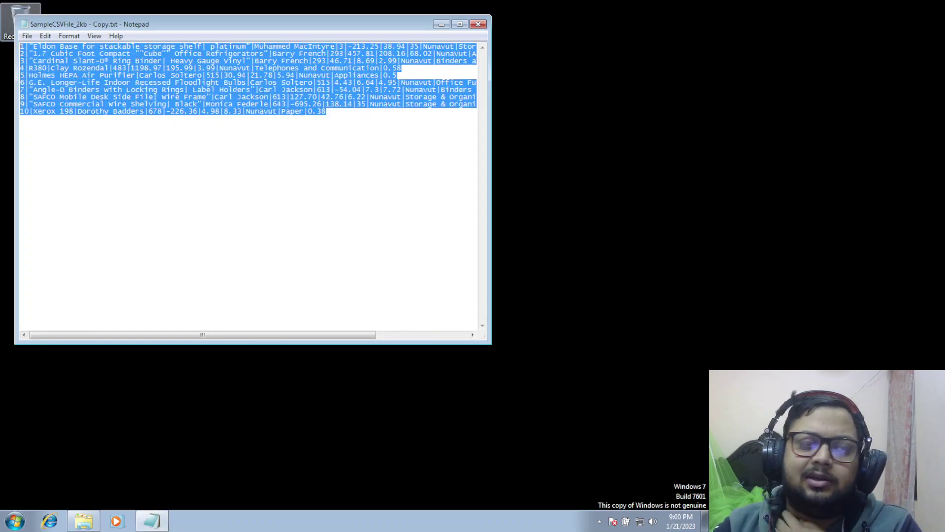
{"action": "left_click", "coordinate": [39, 47]}
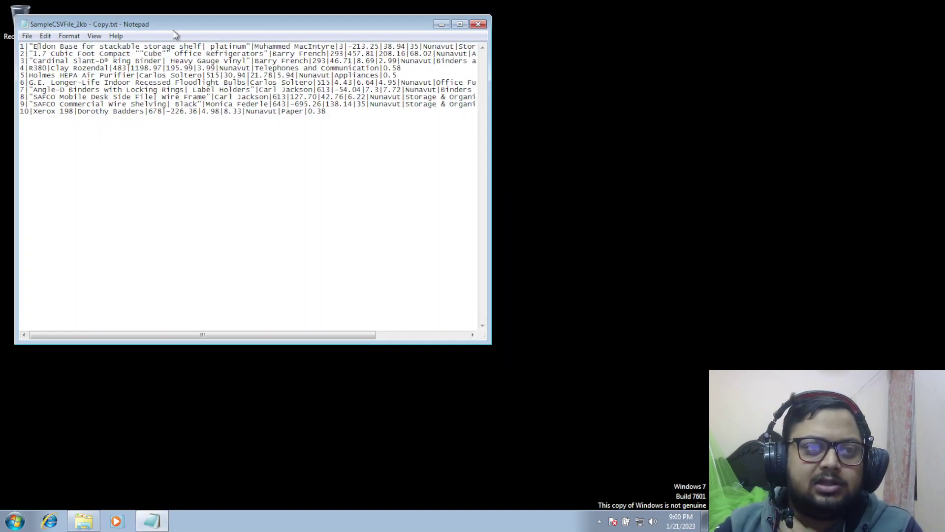
{"action": "left_click_drag", "start_coordinate": [174, 34], "coordinate": [441, 66]}
{"action": "left_click_drag", "start_coordinate": [360, 51], "coordinate": [595, 98]}
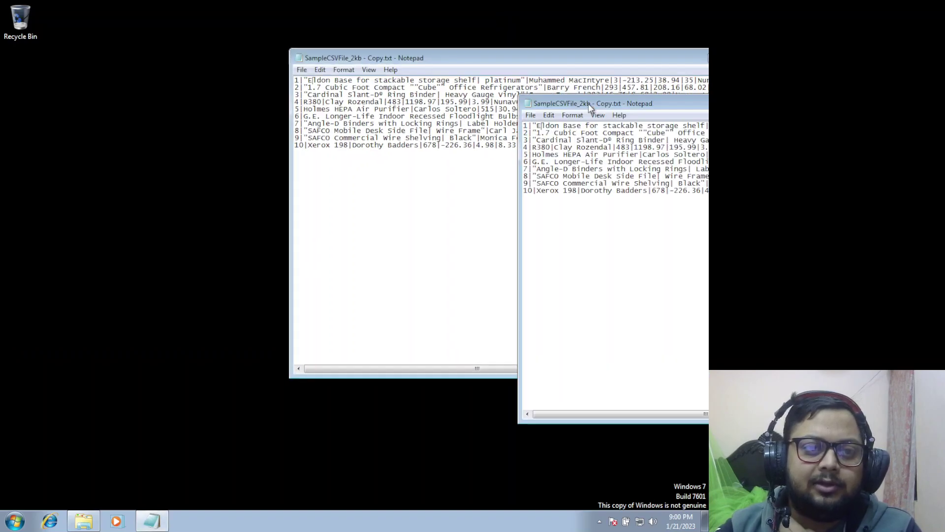
Step: Open SampleCSVFile_2kb.csv in Excel and autofit every column to its contents
{"action": "double_click", "coordinate": [350, 200]}
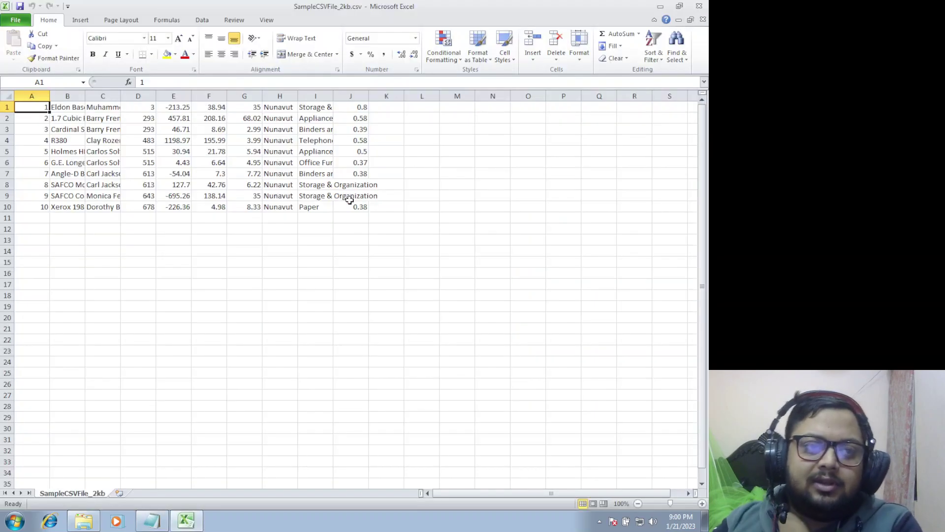
{"action": "left_click", "coordinate": [8, 96]}
{"action": "double_click", "coordinate": [51, 96]}
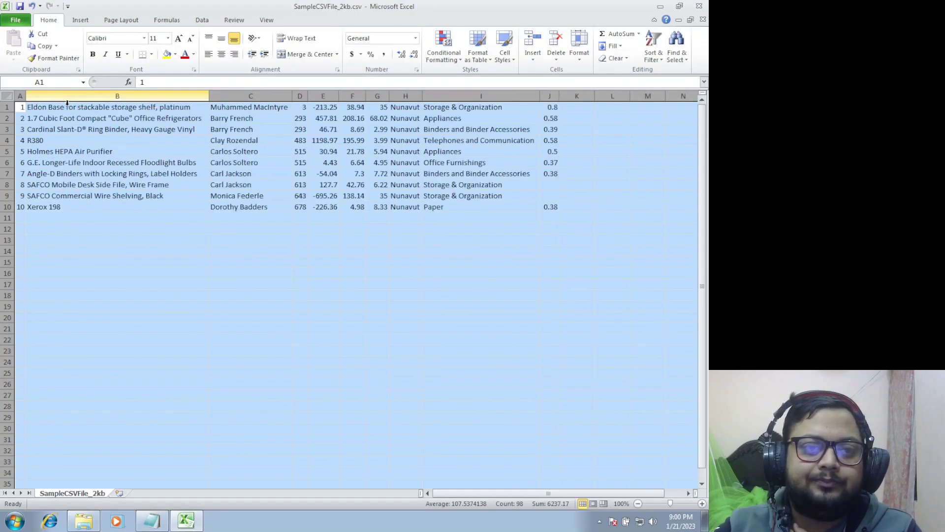
{"action": "left_click", "coordinate": [267, 181]}
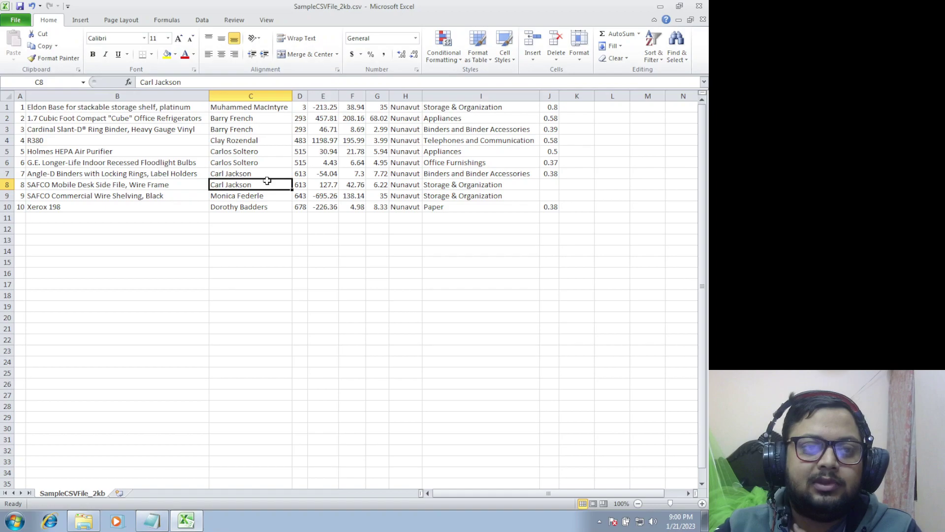
Step: Select ranges A1:A10, B1:B10, column C and the whole table to inspect the data
{"action": "left_click", "coordinate": [5, 106]}
{"action": "left_click", "coordinate": [29, 107]}
{"action": "left_click_drag", "start_coordinate": [20, 106], "coordinate": [21, 203]}
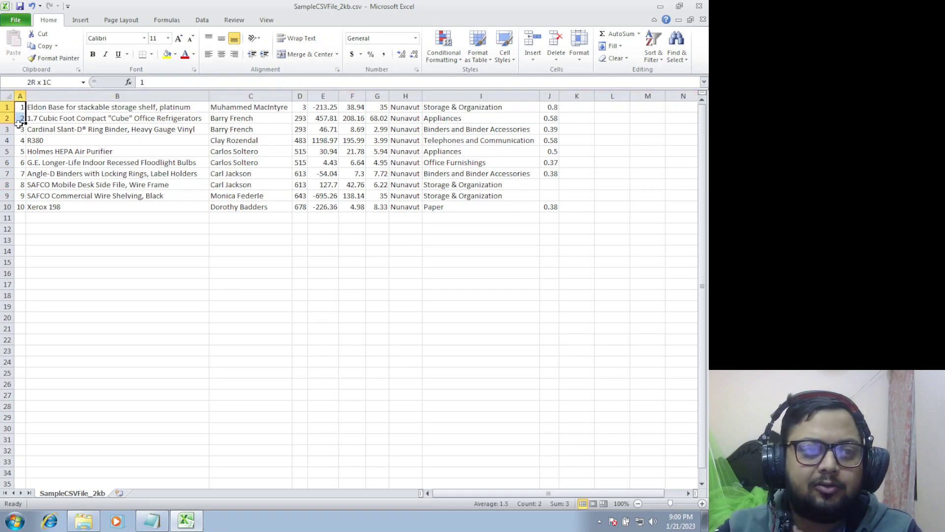
{"action": "left_click_drag", "start_coordinate": [94, 107], "coordinate": [86, 206]}
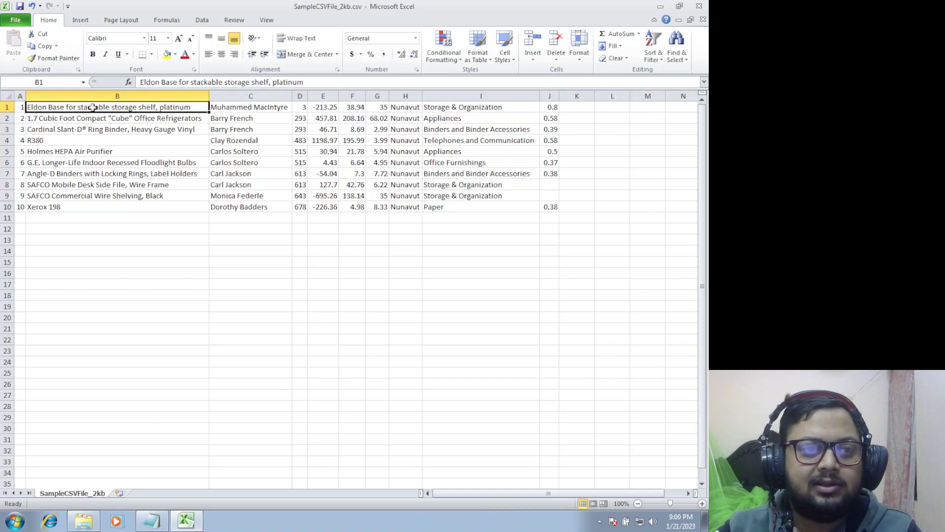
{"action": "left_click_drag", "start_coordinate": [250, 104], "coordinate": [251, 217]}
{"action": "left_click_drag", "start_coordinate": [301, 114], "coordinate": [300, 186]}
{"action": "left_click", "coordinate": [417, 185]}
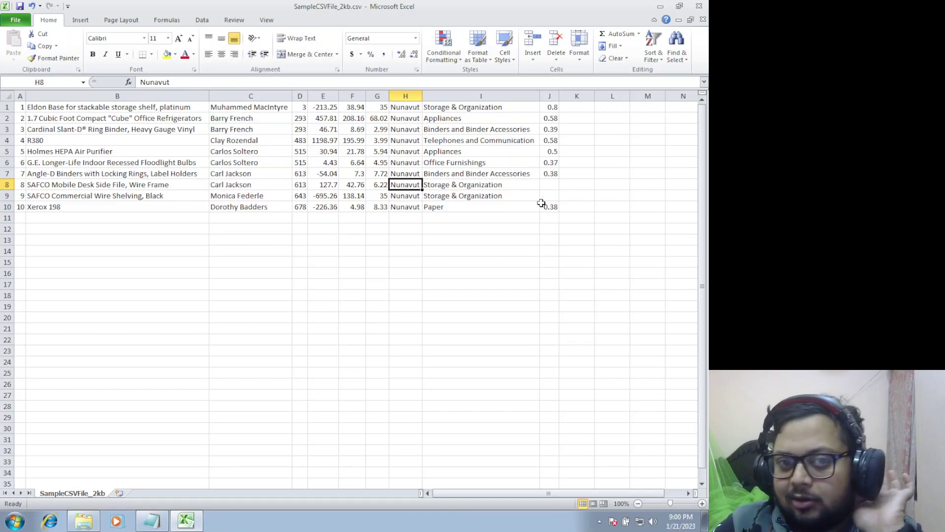
{"action": "left_click_drag", "start_coordinate": [550, 206], "coordinate": [47, 111]}
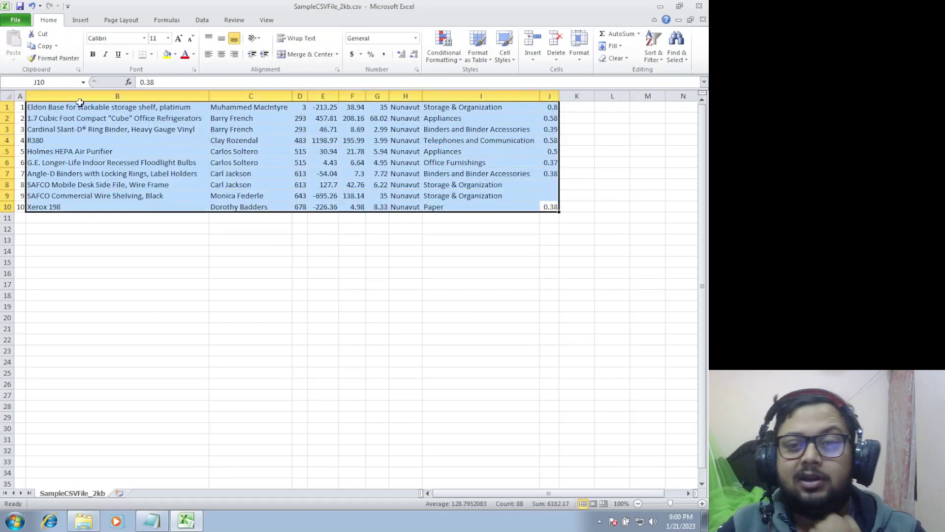
{"action": "double_click", "coordinate": [47, 129]}
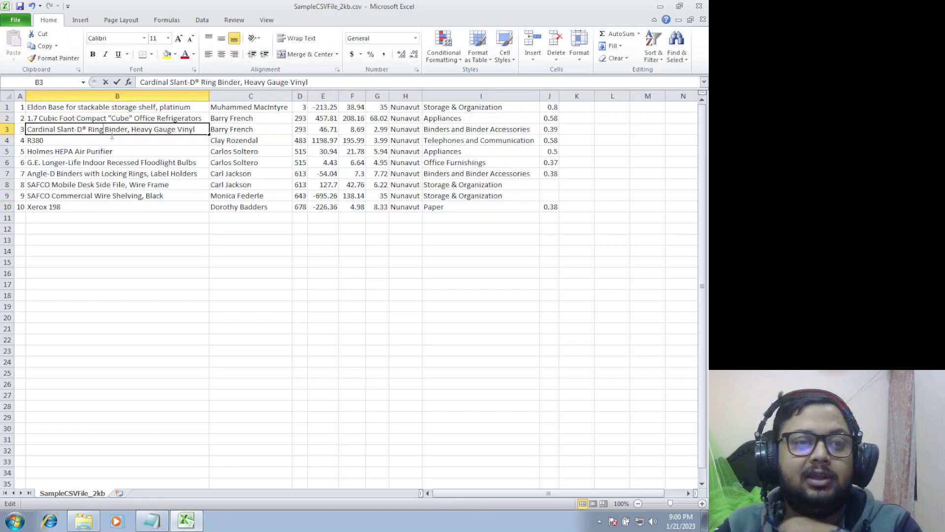
Step: Enter =SUM(F1:F10) in F11 to get 673.38, then close Excel with Don't Save
{"action": "left_click", "coordinate": [353, 218]}
{"action": "type", "text": "=sum("}
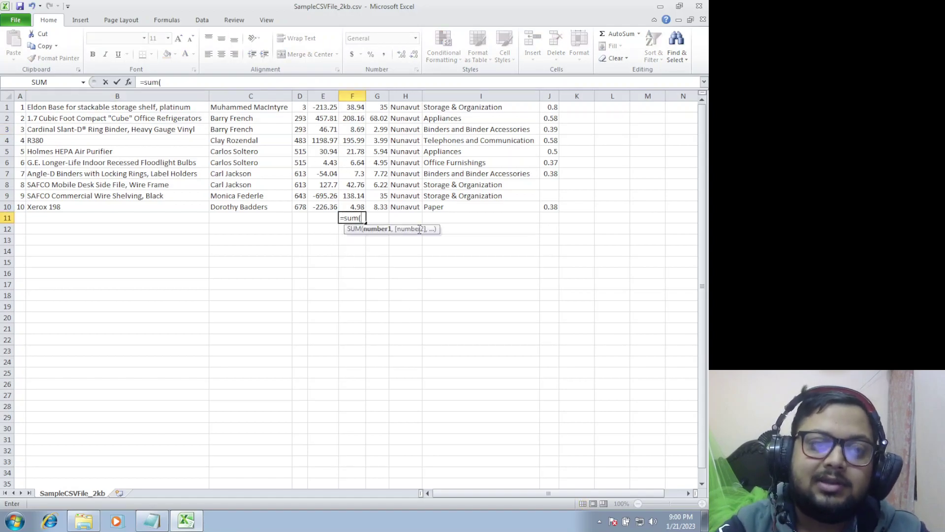
{"action": "left_click_drag", "start_coordinate": [354, 109], "coordinate": [348, 209]}
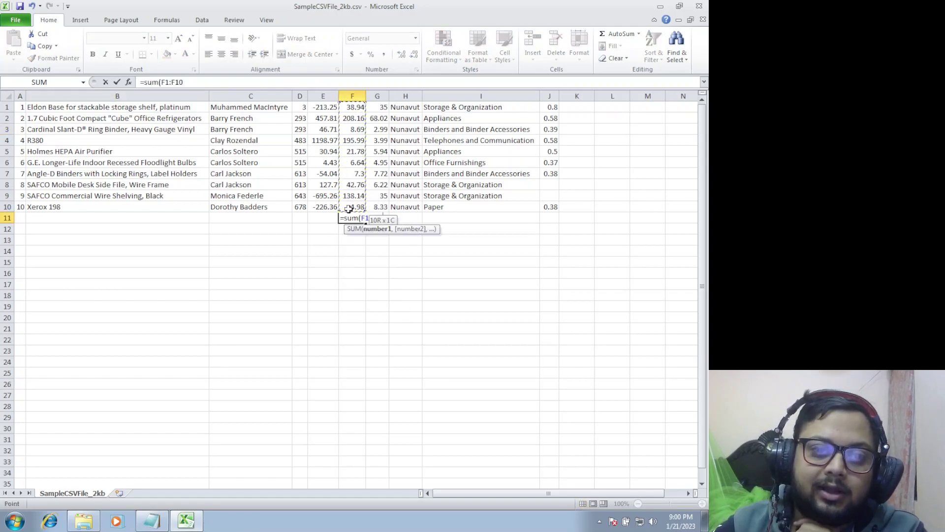
{"action": "key", "text": "Return"}
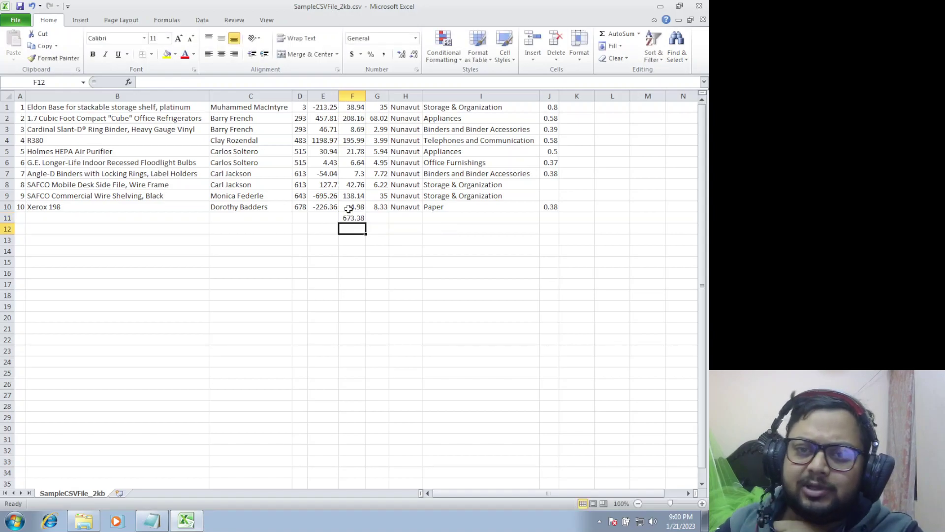
{"action": "left_click", "coordinate": [699, 6]}
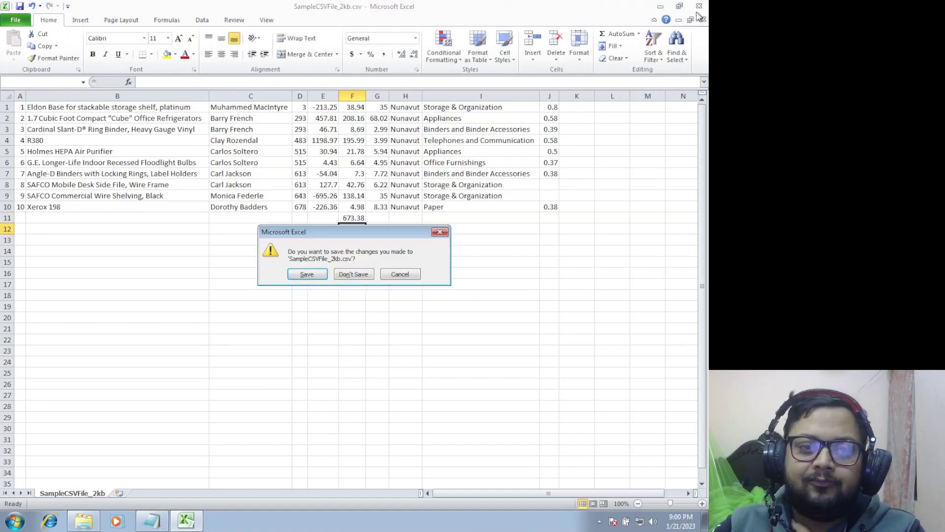
{"action": "left_click", "coordinate": [367, 279]}
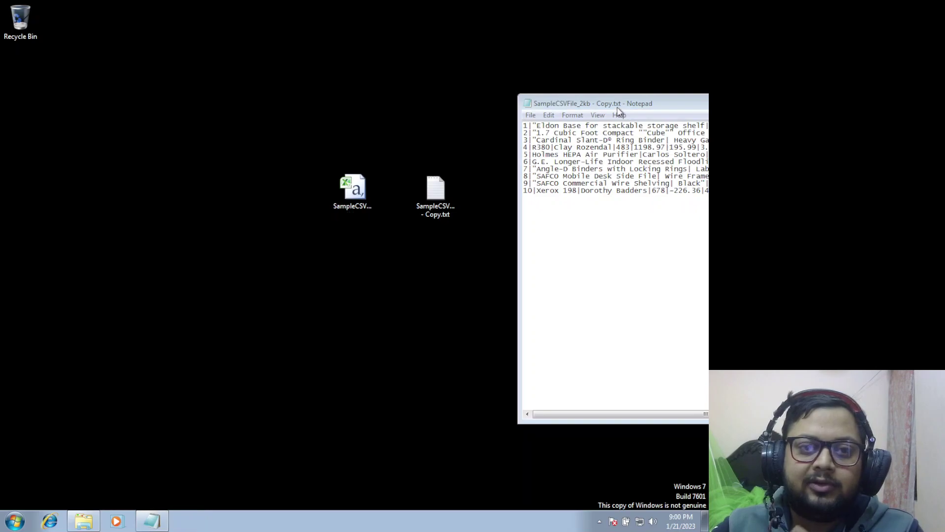
Step: Shift the Notepad window around to uncover the CSV and text-copy desktop icons
{"action": "left_click_drag", "start_coordinate": [601, 104], "coordinate": [401, 101]}
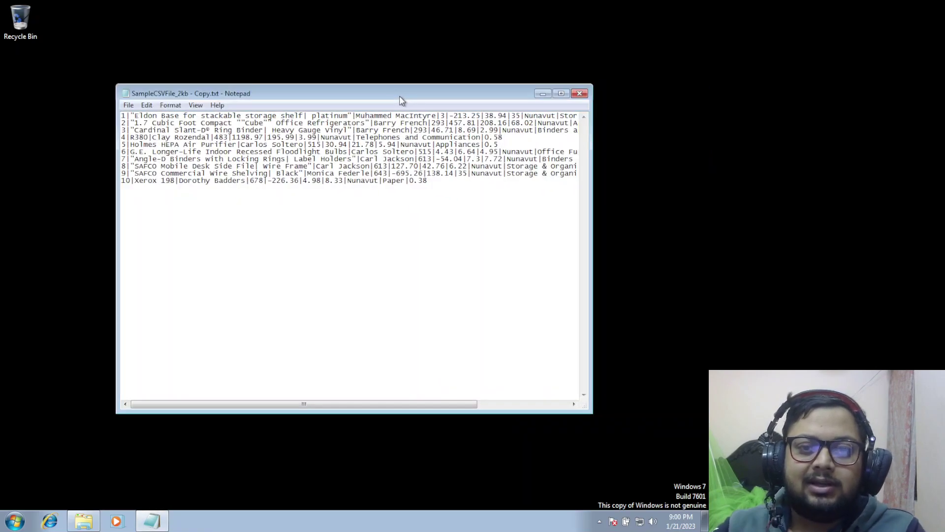
{"action": "left_click_drag", "start_coordinate": [336, 97], "coordinate": [615, 106]}
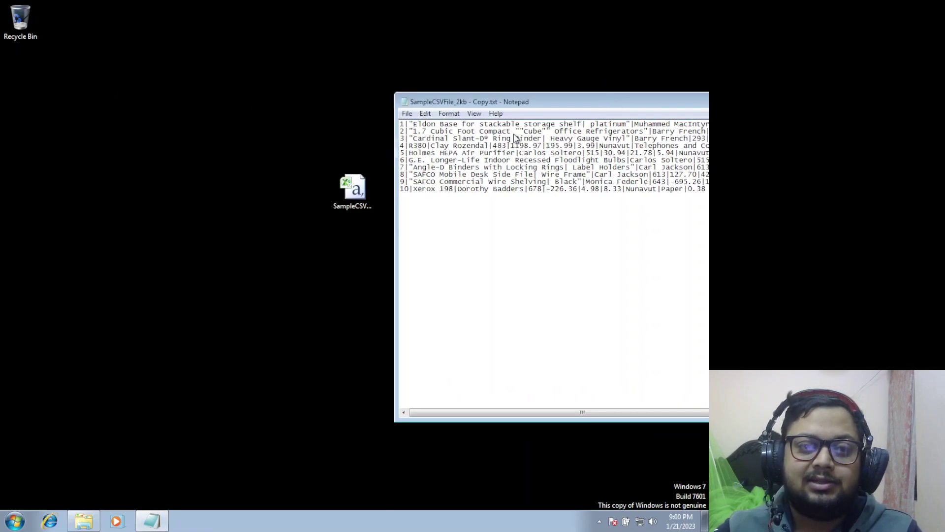
{"action": "left_click", "coordinate": [353, 191]}
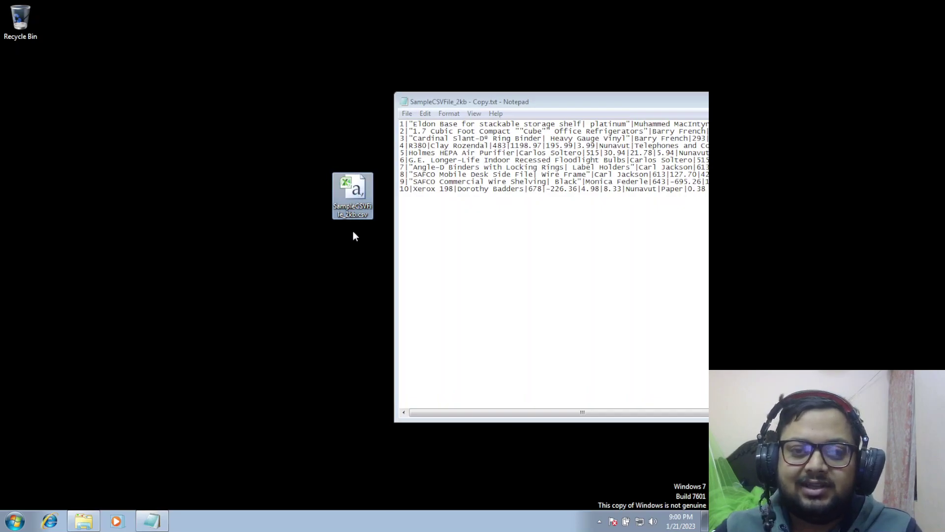
{"action": "mouse_move", "coordinate": [578, 104]}
{"action": "left_mouse_down"}
{"action": "mouse_move", "coordinate": [449, 99]}
{"action": "mouse_move", "coordinate": [548, 228]}
{"action": "mouse_move", "coordinate": [277, 142]}
{"action": "left_mouse_up"}
Step: Close the Notepad text file and bring up the Start menu
{"action": "left_click", "coordinate": [494, 235]}
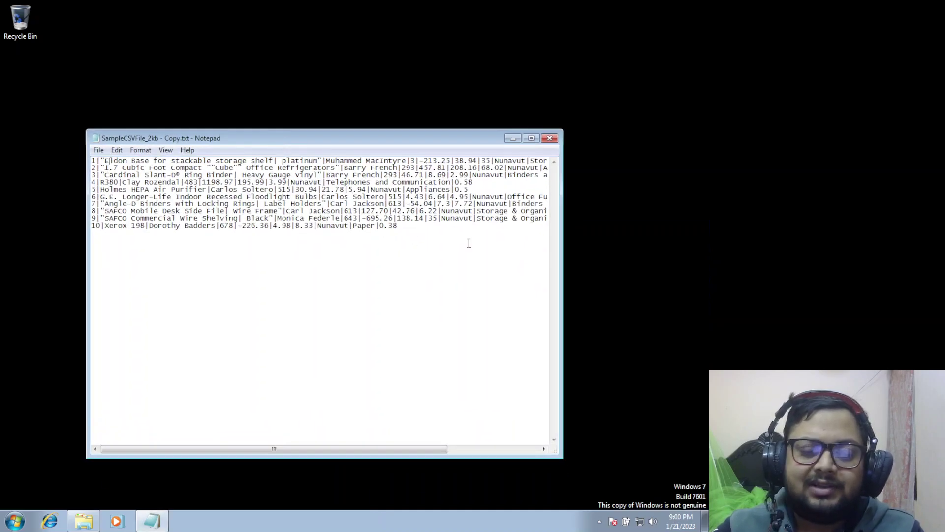
{"action": "left_click", "coordinate": [548, 137]}
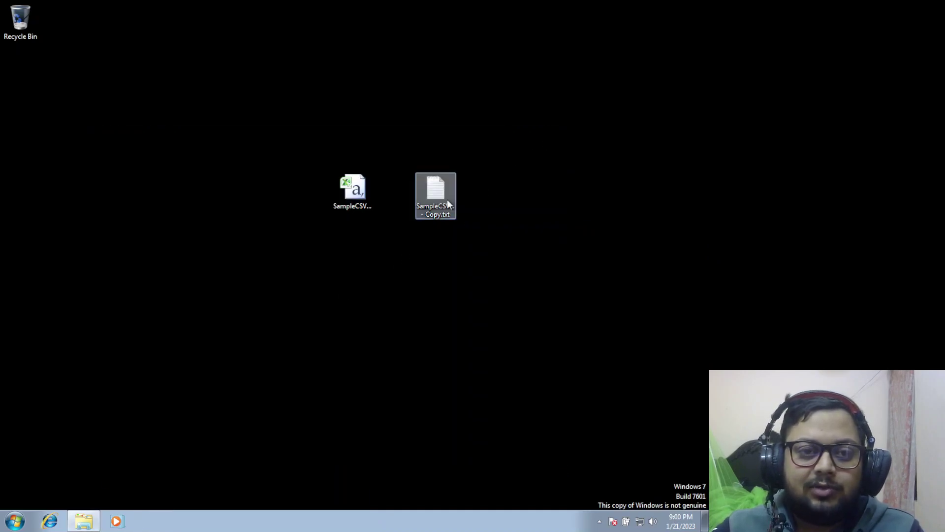
{"action": "left_click", "coordinate": [15, 521]}
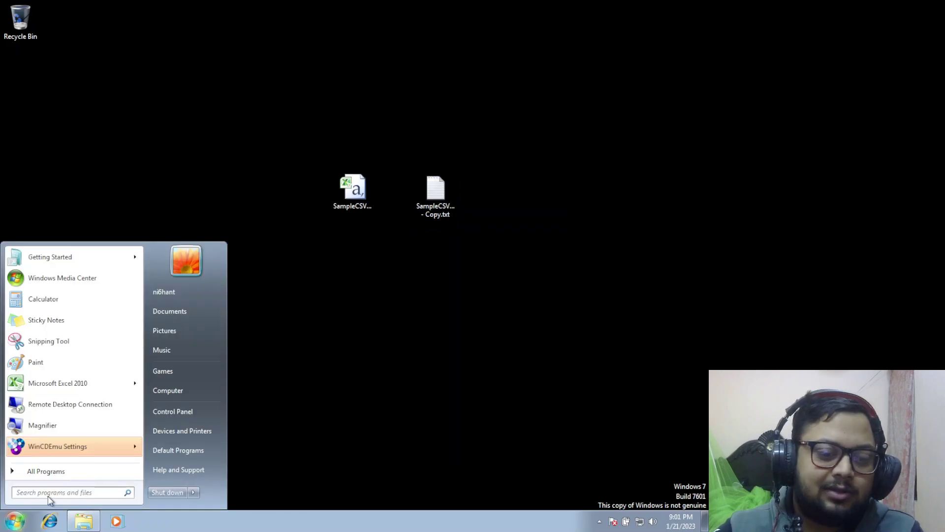
Step: Launch Excel via a Start search for 'excel' and open the Open dialog at Desktop
{"action": "type", "text": "excel"}
{"action": "key", "text": "Return"}
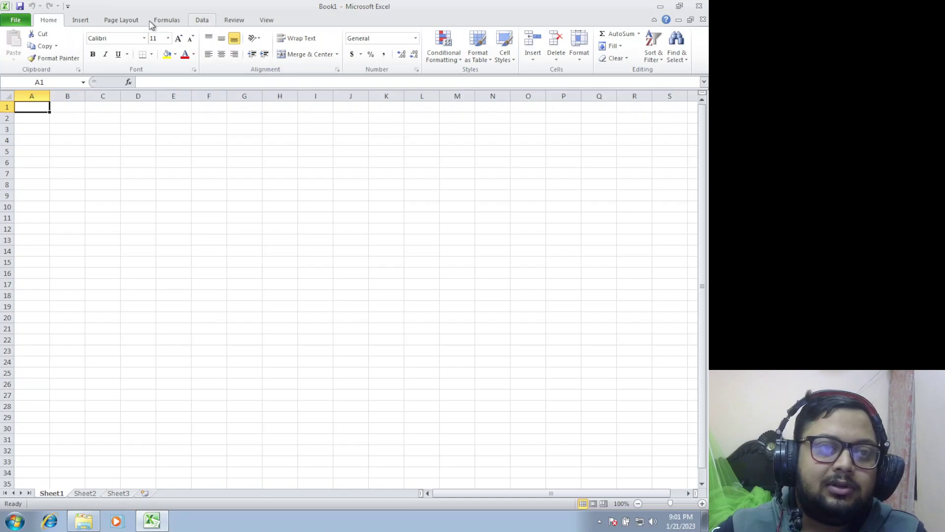
{"action": "left_click", "coordinate": [16, 22]}
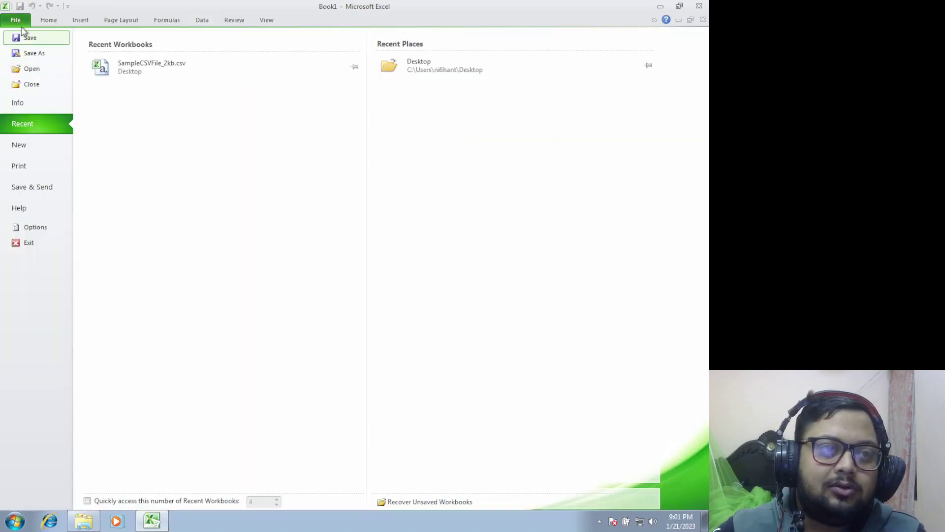
{"action": "left_click", "coordinate": [44, 72]}
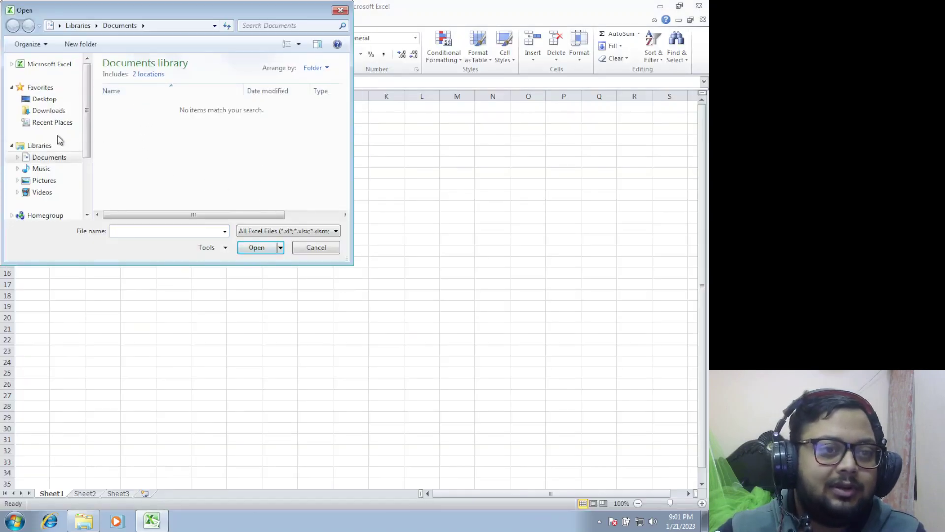
{"action": "left_click", "coordinate": [45, 99]}
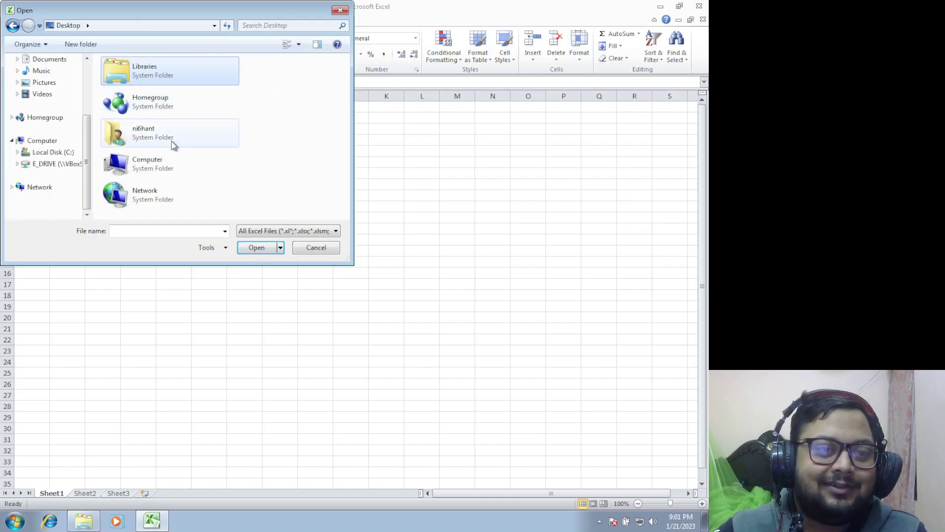
Step: Switch the file type to All Files (*.*) and open SampleCSVFile_2kb - Copy.txt
{"action": "left_click", "coordinate": [283, 179]}
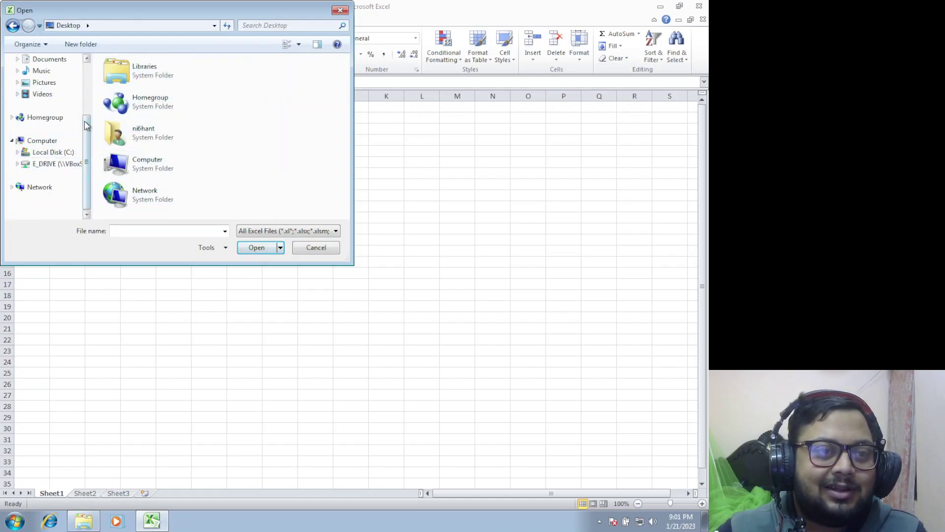
{"action": "scroll", "coordinate": [88, 126], "scroll_direction": "up", "scroll_amount": 2}
{"action": "left_click", "coordinate": [49, 70]}
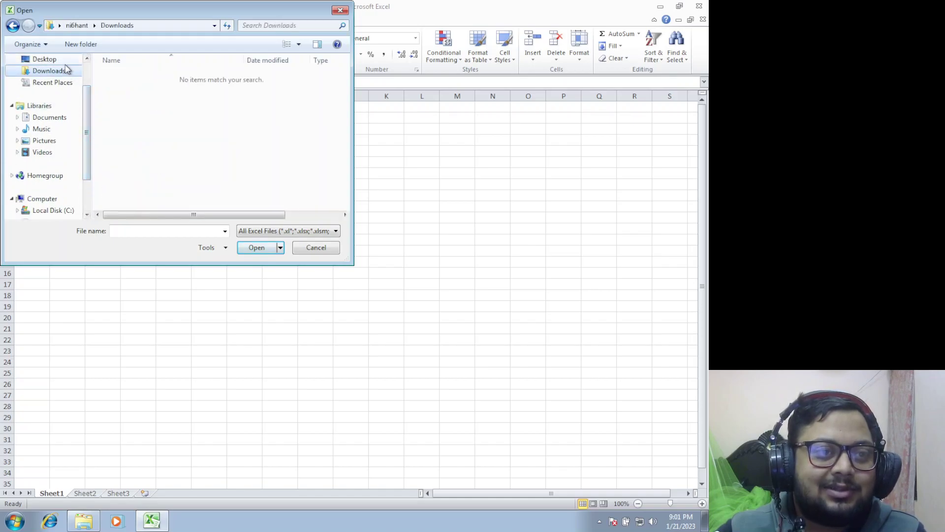
{"action": "left_click", "coordinate": [45, 59]}
{"action": "scroll", "coordinate": [49, 123], "scroll_direction": "down", "scroll_amount": 2}
{"action": "left_click", "coordinate": [303, 231]}
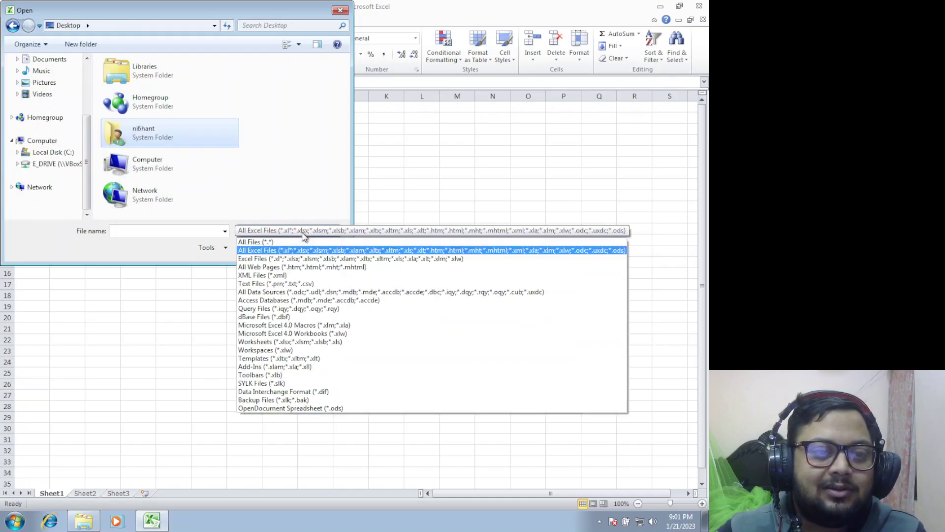
{"action": "left_click", "coordinate": [283, 241]}
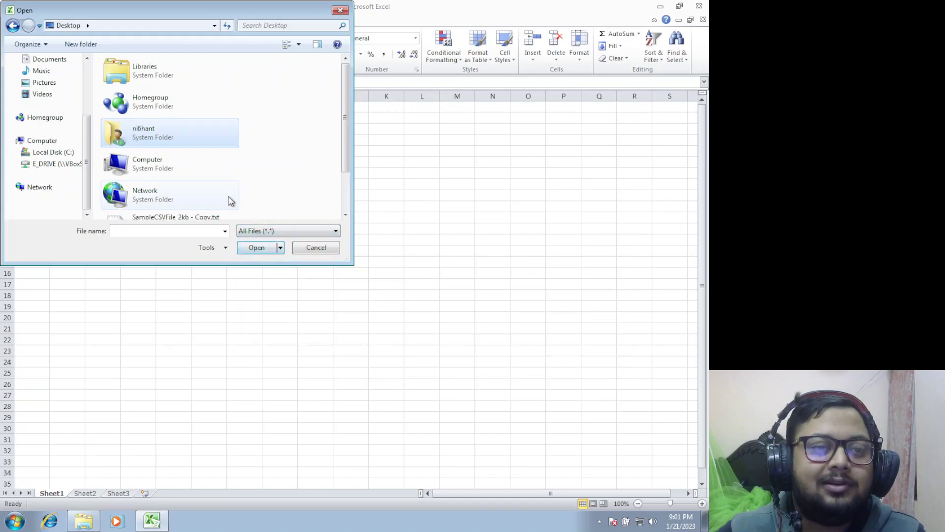
{"action": "scroll", "coordinate": [237, 196], "scroll_direction": "down", "scroll_amount": 2}
{"action": "double_click", "coordinate": [198, 170]}
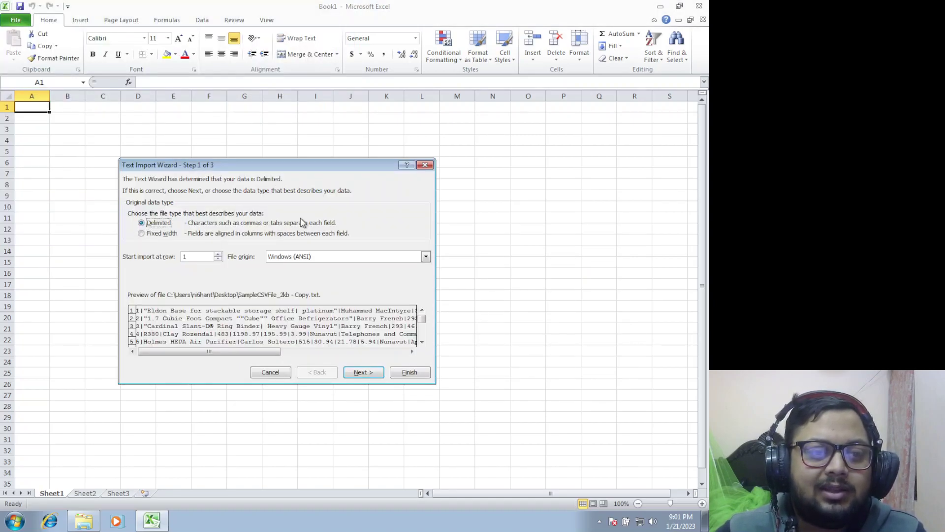
Step: Finish the import with defaults, autofit column A, select A1:A10, then reopen Copy.txt in Notepad
{"action": "left_click", "coordinate": [400, 376]}
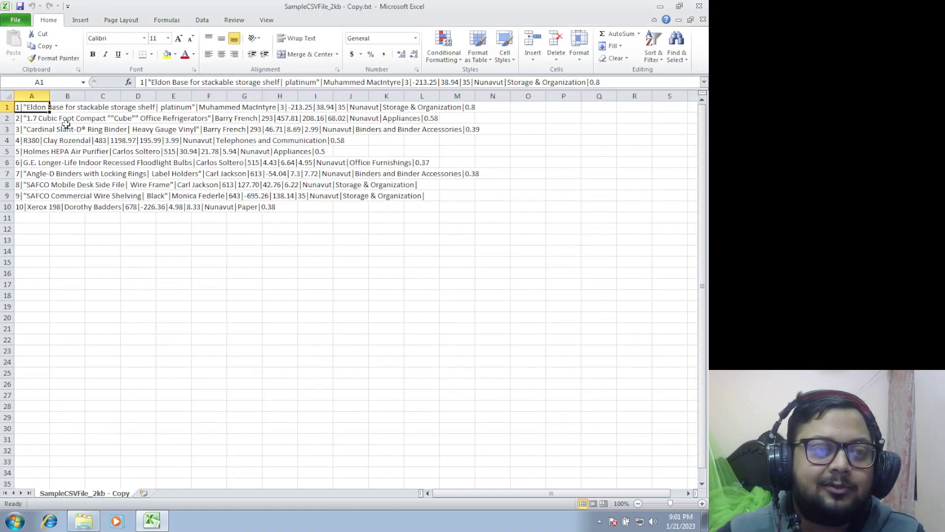
{"action": "double_click", "coordinate": [50, 96]}
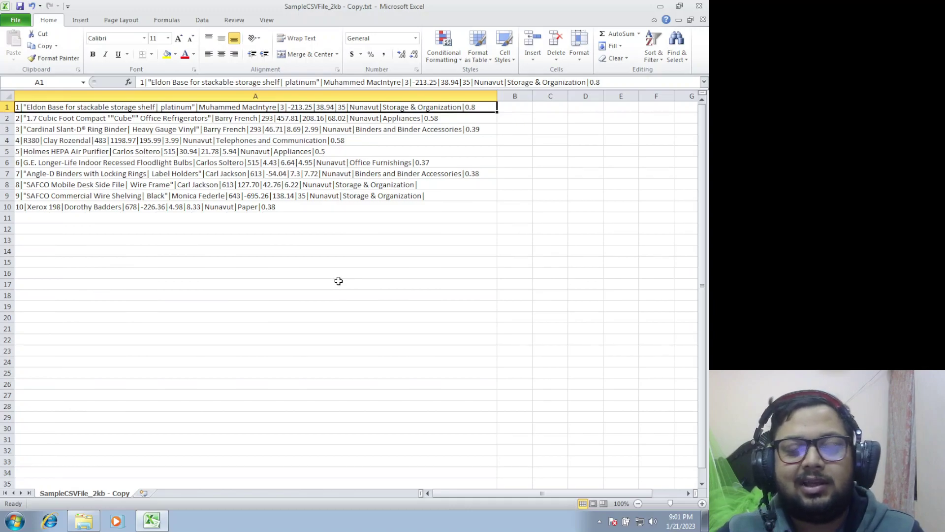
{"action": "left_click_drag", "start_coordinate": [344, 107], "coordinate": [342, 207]}
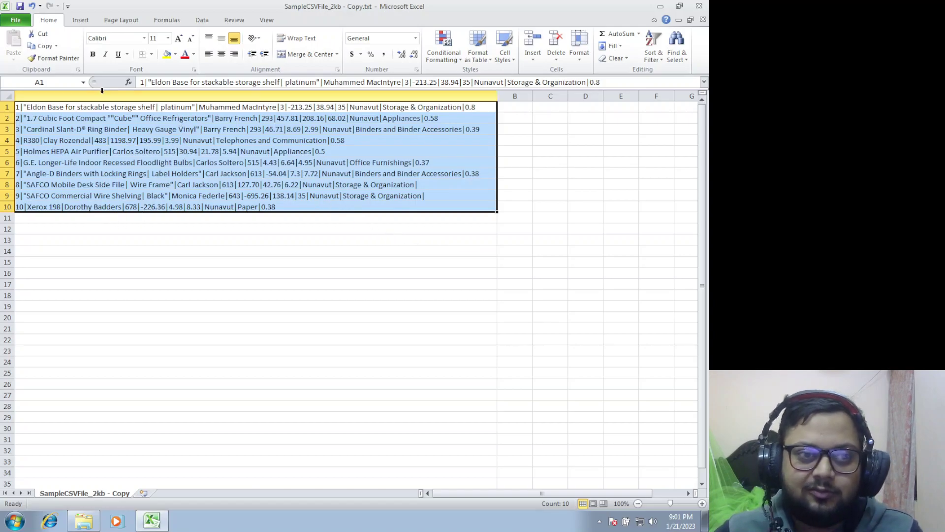
{"action": "left_click", "coordinate": [659, 7]}
{"action": "double_click", "coordinate": [451, 199]}
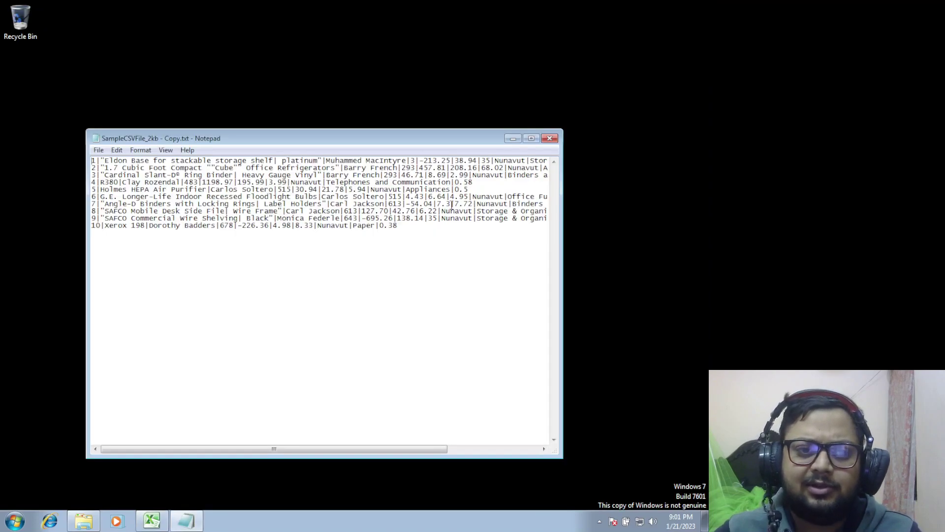
Step: Select all the copy's text, close Notepad, and refresh the desktop
{"action": "key", "text": "ctrl+a"}
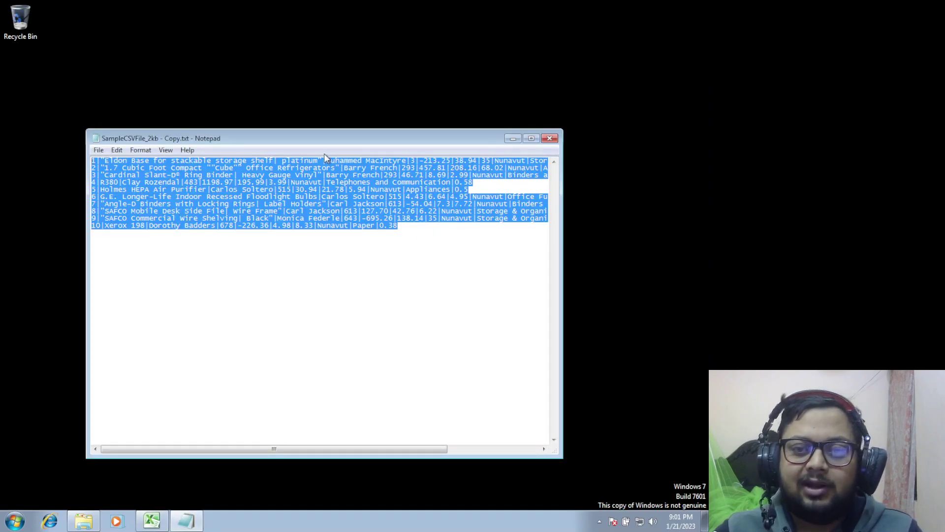
{"action": "left_click", "coordinate": [380, 204]}
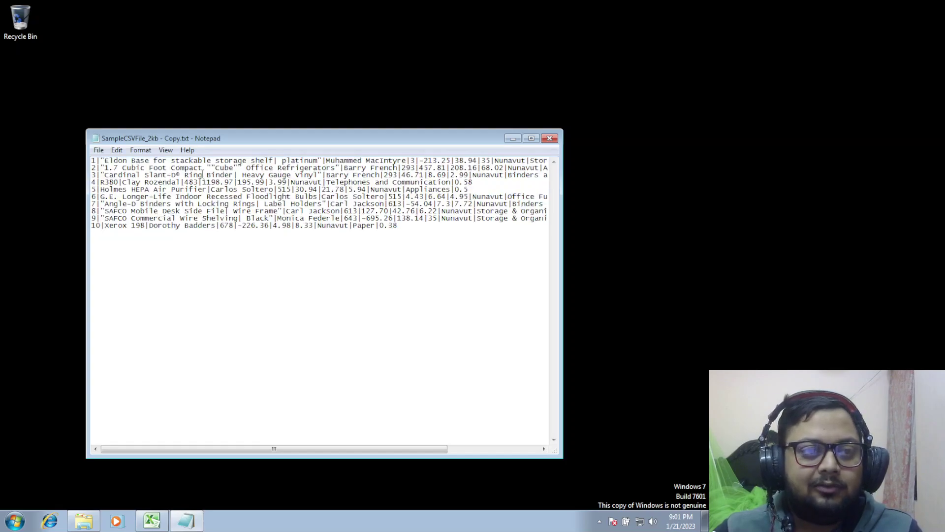
{"action": "left_click", "coordinate": [550, 140]}
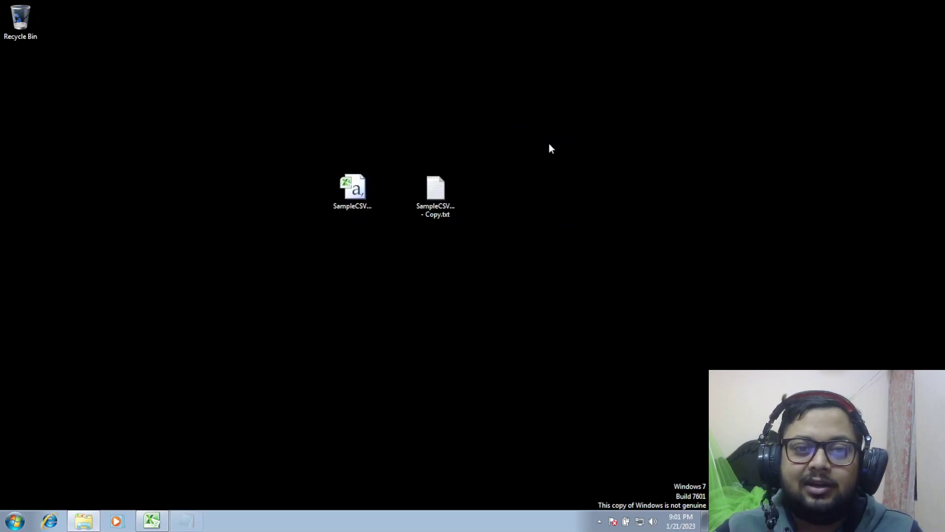
{"action": "right_click", "coordinate": [468, 252]}
{"action": "right_click", "coordinate": [416, 271]}
{"action": "right_click", "coordinate": [416, 272]}
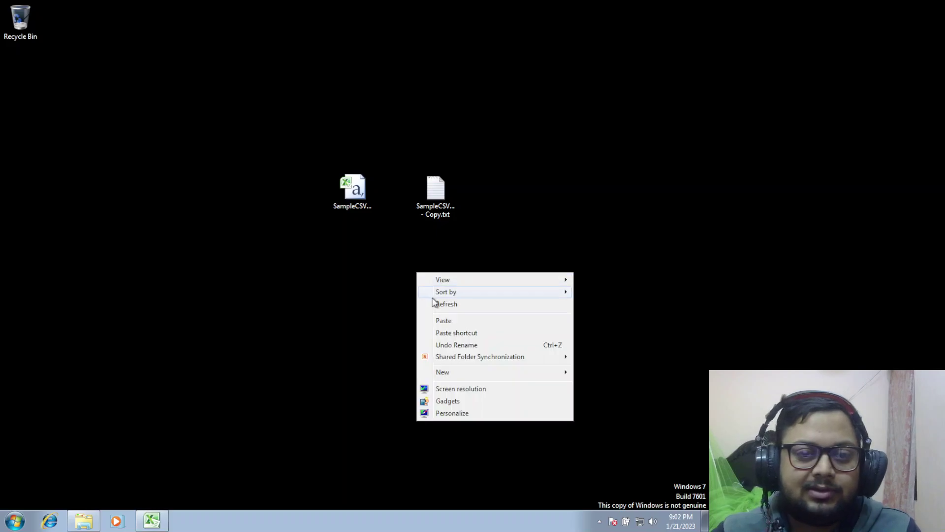
{"action": "left_click", "coordinate": [433, 302]}
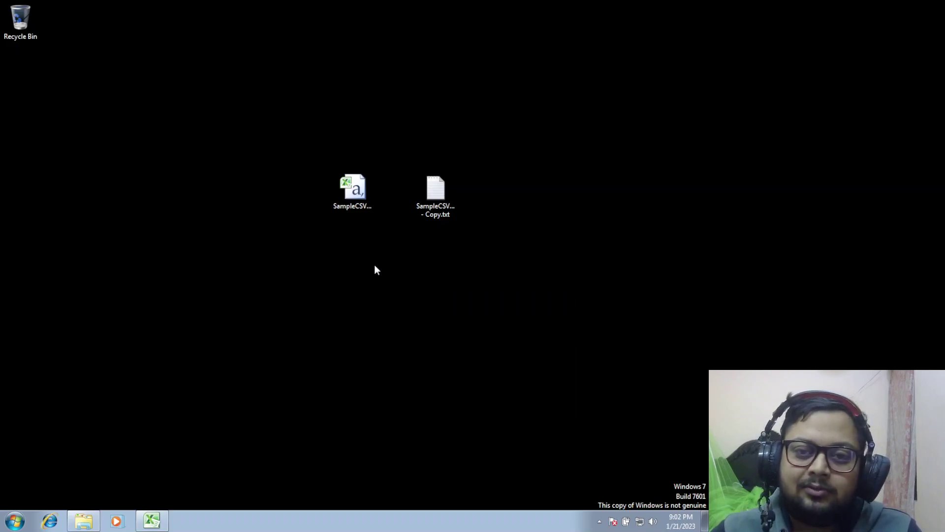
Step: Edit SampleCSVFile_2kb.csv in a maximized Notepad and choose font size 16 in Format > Font
{"action": "left_click", "coordinate": [361, 205]}
{"action": "mouse_move", "coordinate": [353, 193]}
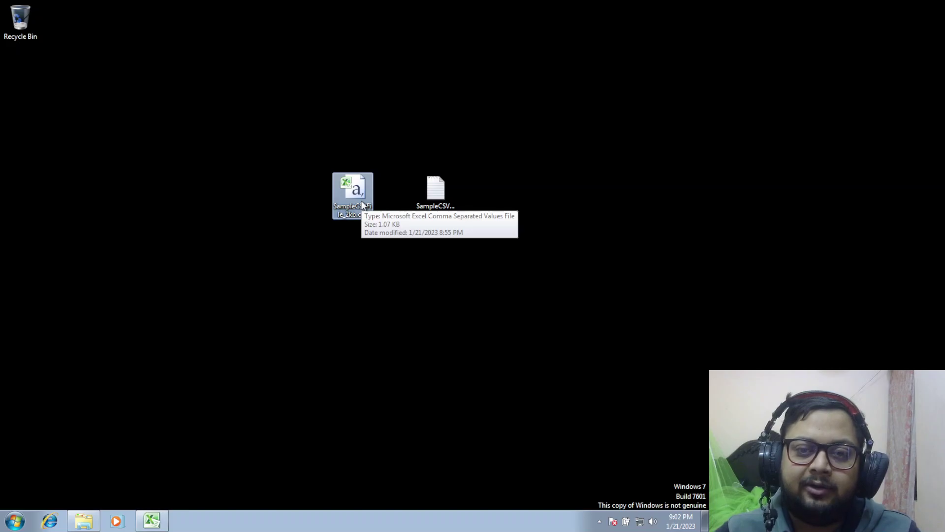
{"action": "right_click", "coordinate": [354, 202]}
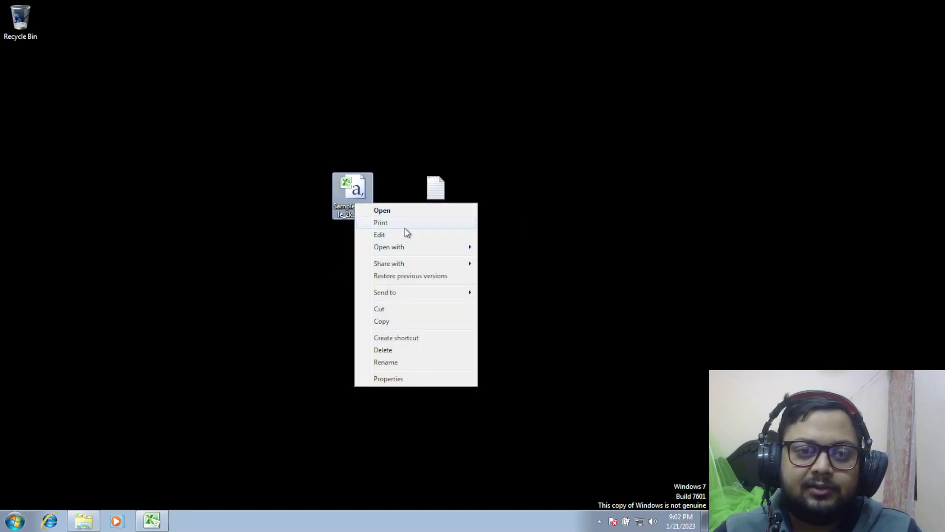
{"action": "left_click", "coordinate": [407, 235]}
{"action": "left_click", "coordinate": [531, 139]}
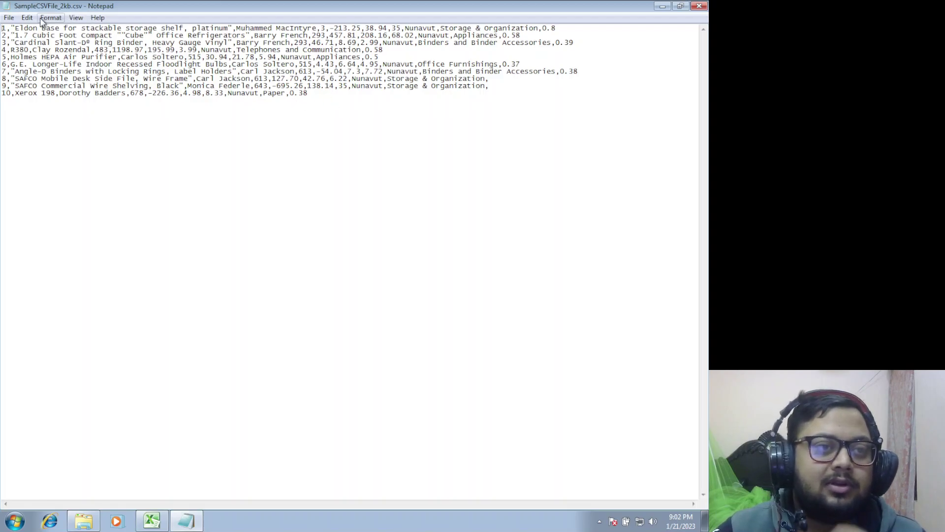
{"action": "left_click", "coordinate": [51, 18]}
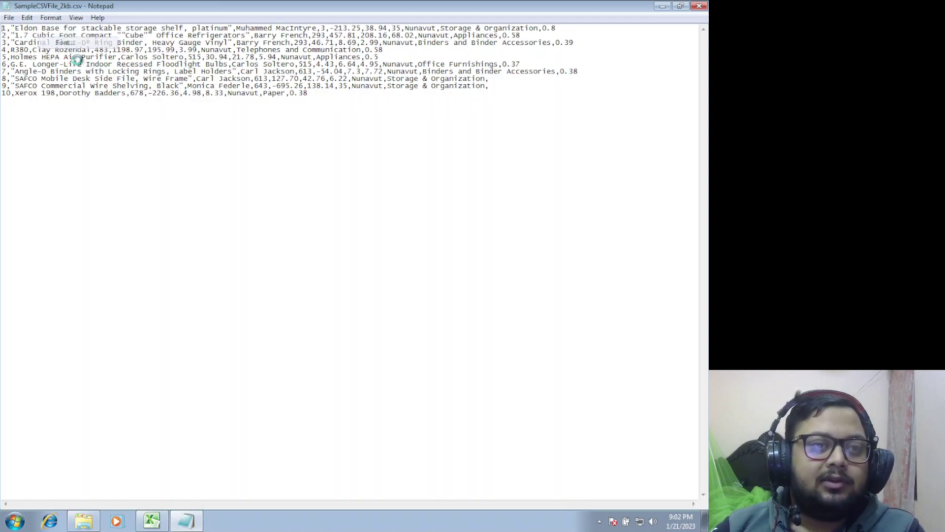
{"action": "left_click", "coordinate": [57, 41]}
{"action": "left_click", "coordinate": [215, 155]}
Step: Apply font size 16, then reopen the Font dialog and apply size 28
{"action": "left_click", "coordinate": [215, 163]}
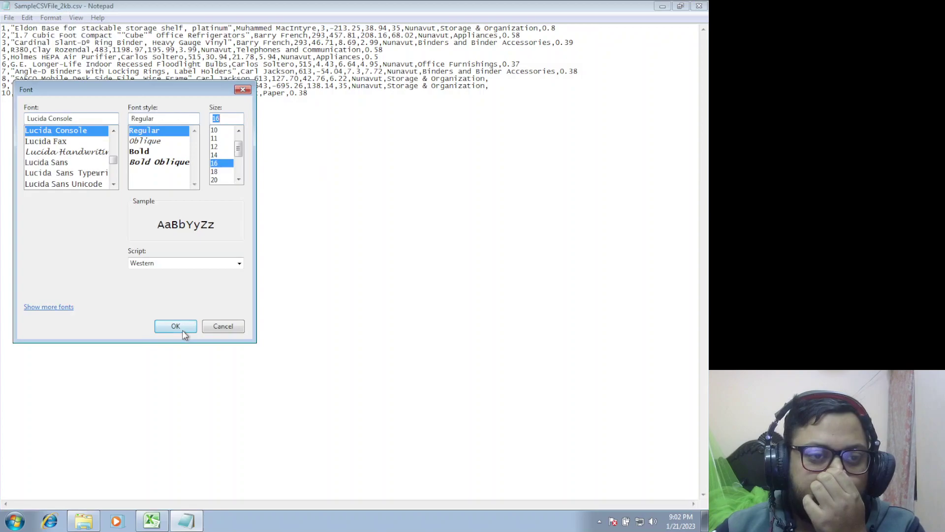
{"action": "left_click", "coordinate": [175, 325]}
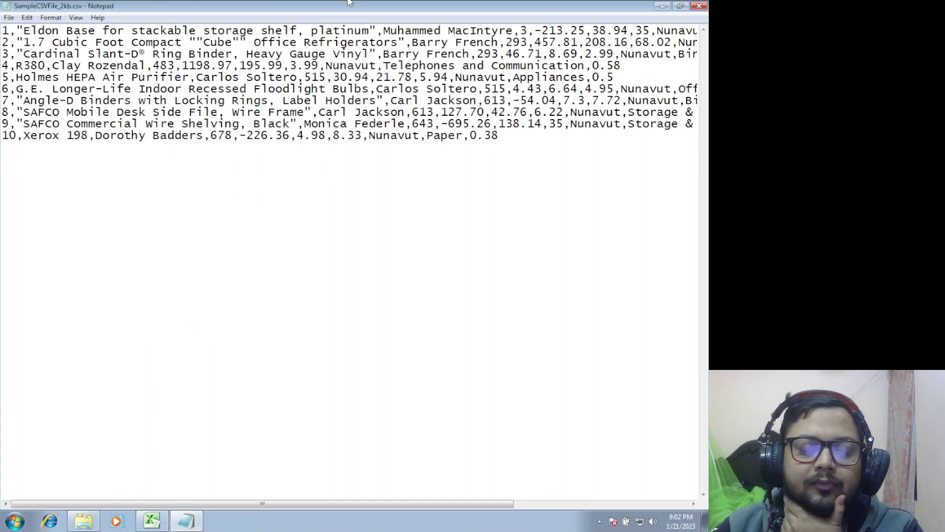
{"action": "left_click", "coordinate": [76, 18]}
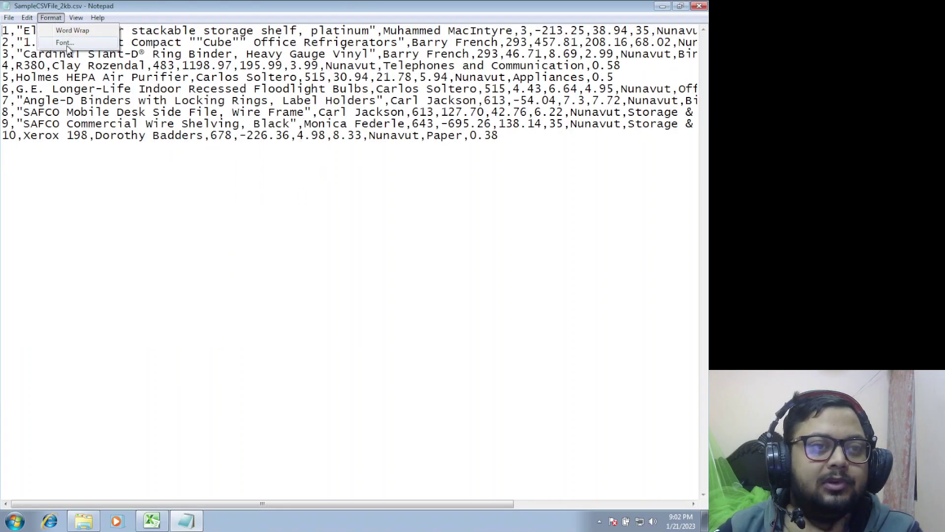
{"action": "left_click", "coordinate": [62, 41]}
{"action": "left_click", "coordinate": [214, 180]}
{"action": "left_click", "coordinate": [181, 327]}
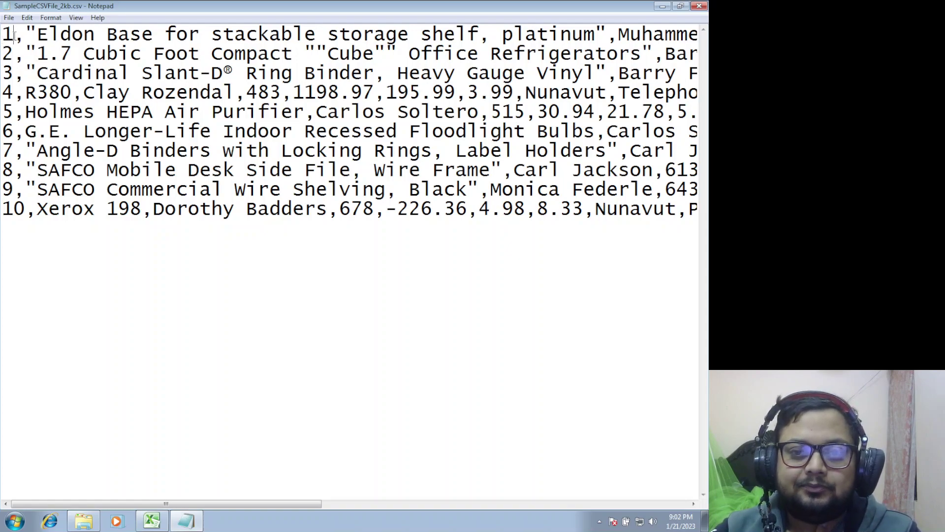
{"action": "left_click_drag", "start_coordinate": [25, 36], "coordinate": [212, 35]}
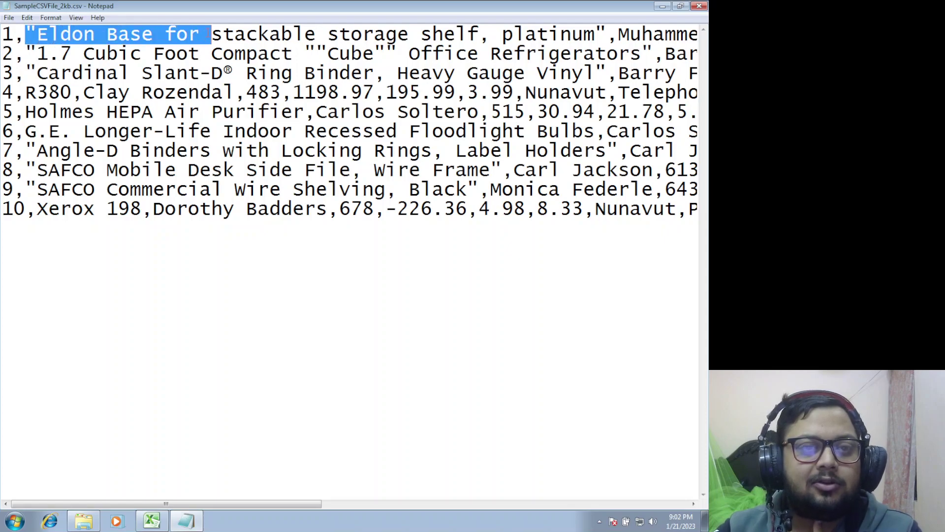
{"action": "left_click_drag", "start_coordinate": [447, 30], "coordinate": [485, 29]}
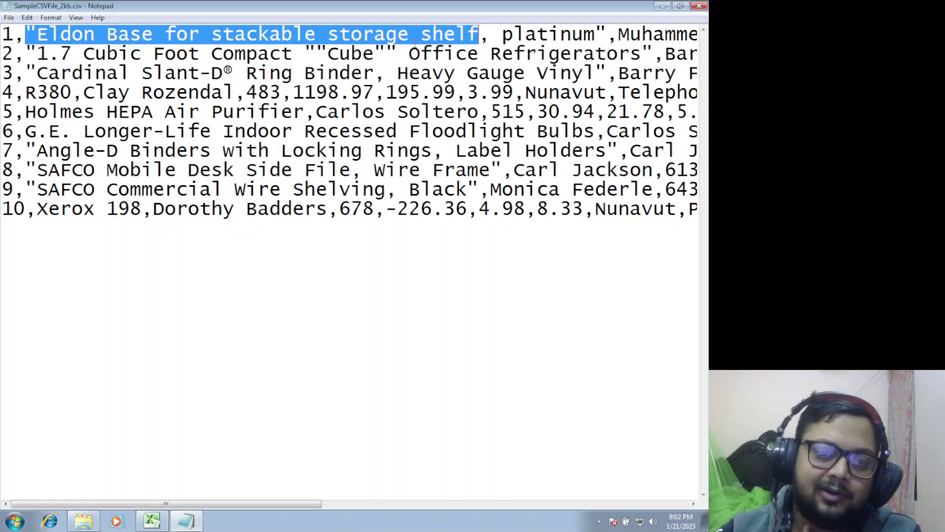
{"action": "mouse_move", "coordinate": [499, 34]}
{"action": "left_mouse_down"}
{"action": "mouse_move", "coordinate": [606, 35]}
{"action": "mouse_move", "coordinate": [163, 20]}
{"action": "left_mouse_up"}
{"action": "left_click", "coordinate": [611, 35]}
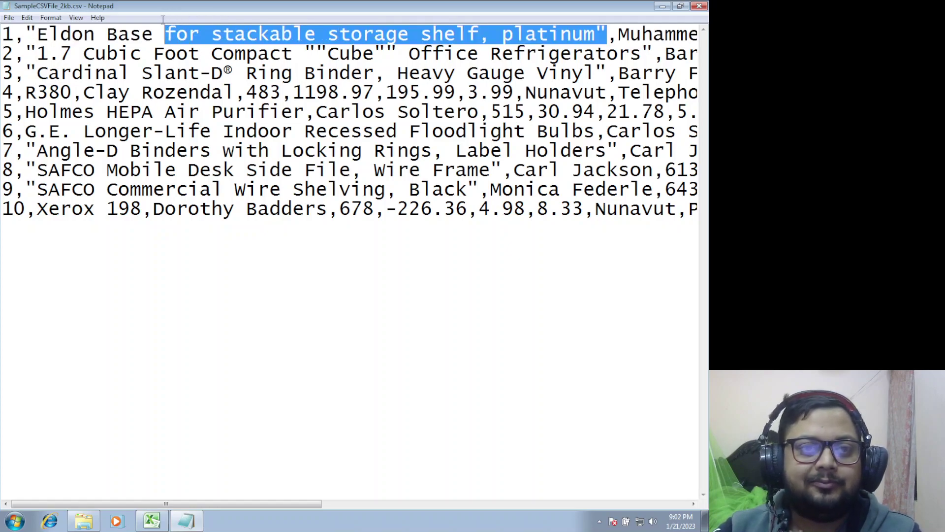
{"action": "left_click_drag", "start_coordinate": [302, 504], "coordinate": [304, 504]}
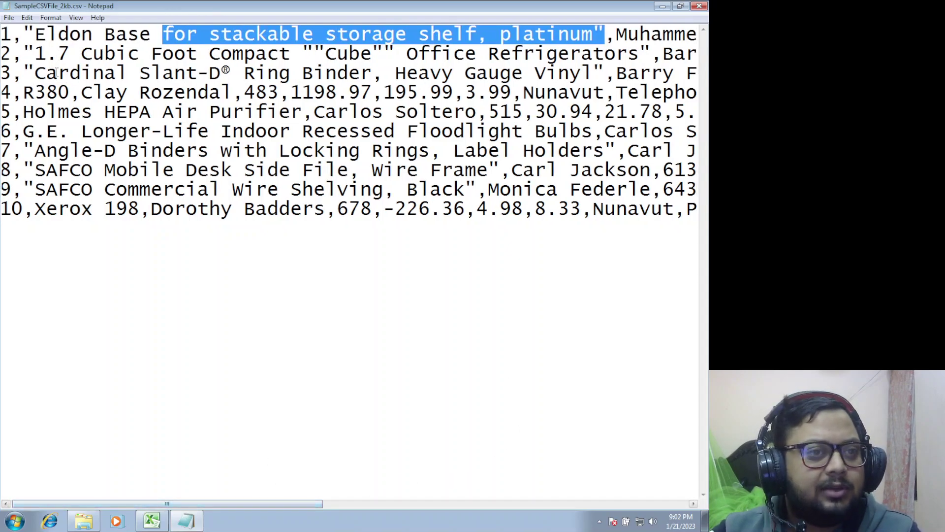
{"action": "left_click_drag", "start_coordinate": [26, 32], "coordinate": [604, 33]}
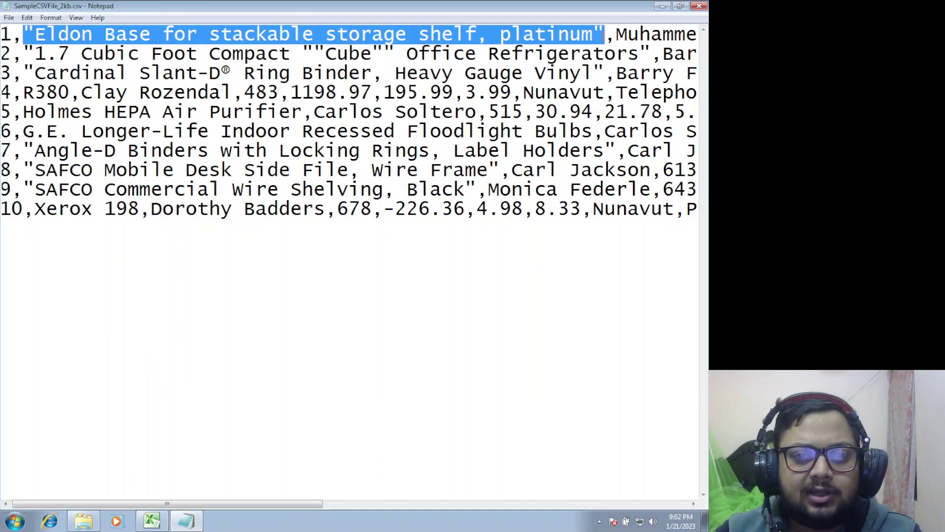
{"action": "left_click_drag", "start_coordinate": [321, 504], "coordinate": [526, 515]}
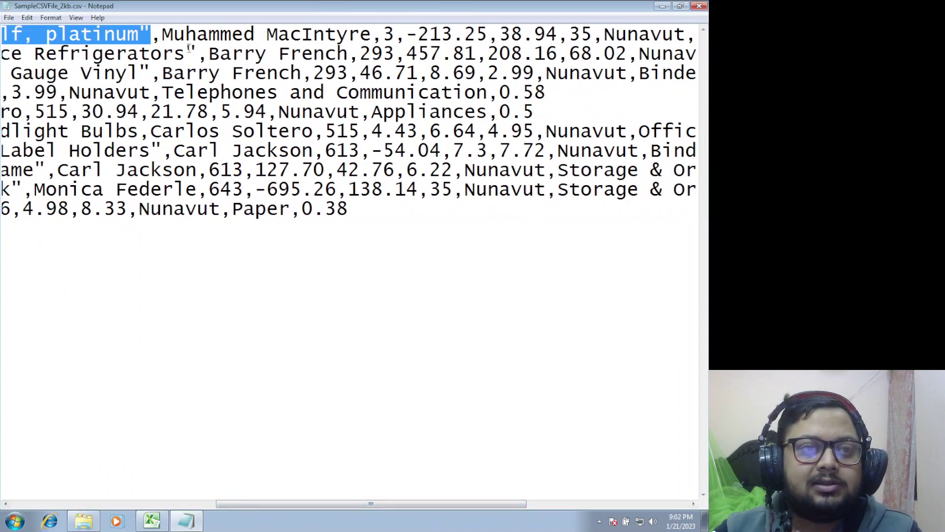
{"action": "left_click_drag", "start_coordinate": [163, 33], "coordinate": [419, 33]}
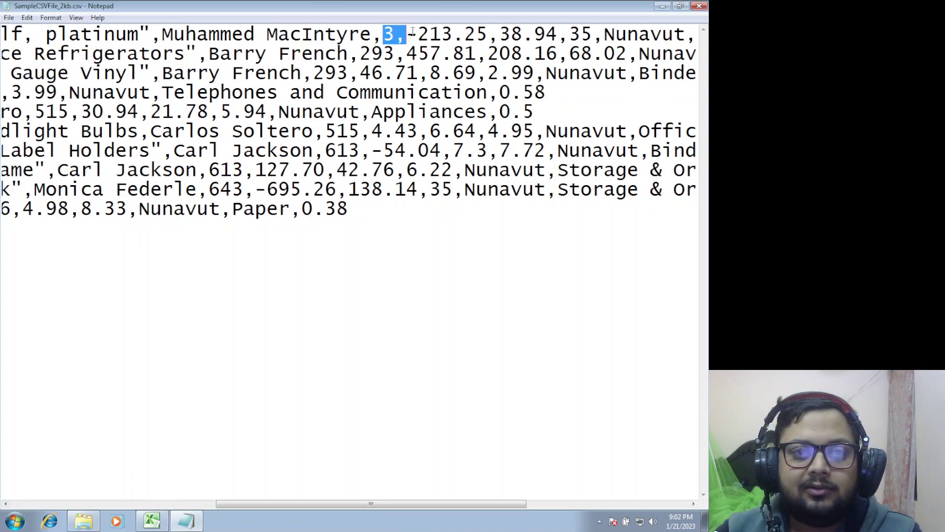
{"action": "left_click", "coordinate": [440, 33]}
{"action": "left_click_drag", "start_coordinate": [217, 504], "coordinate": [356, 504]}
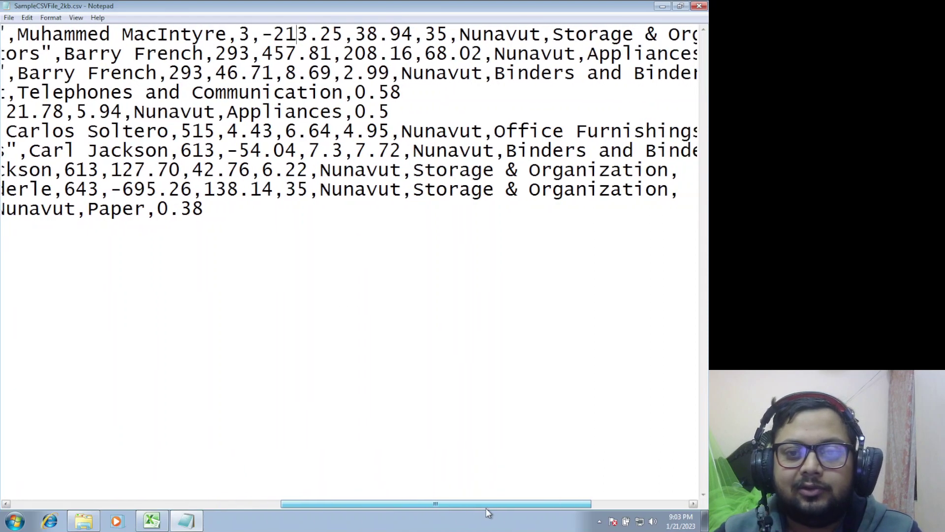
{"action": "left_click", "coordinate": [353, 504]}
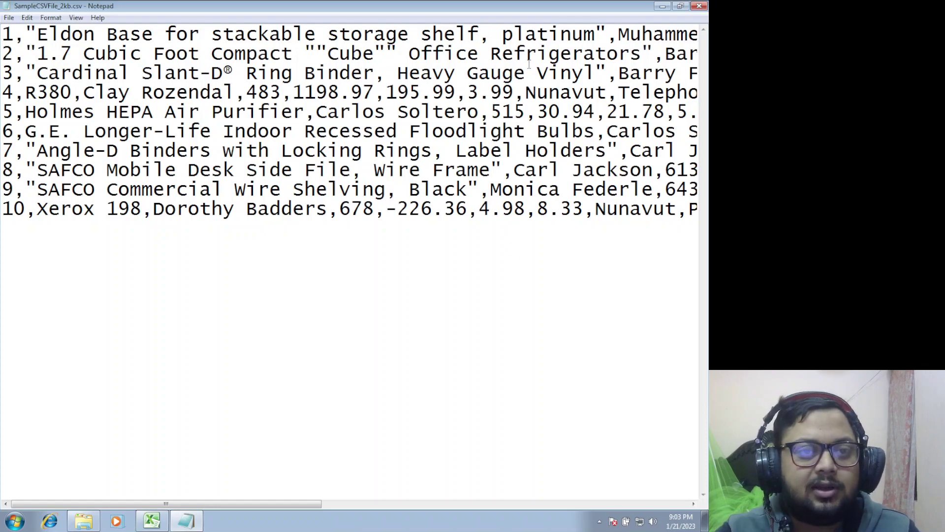
Step: Delete the comma after 'shelf', undo, delete it again, then close Notepad with Don't Save
{"action": "key", "text": "BackSpace"}
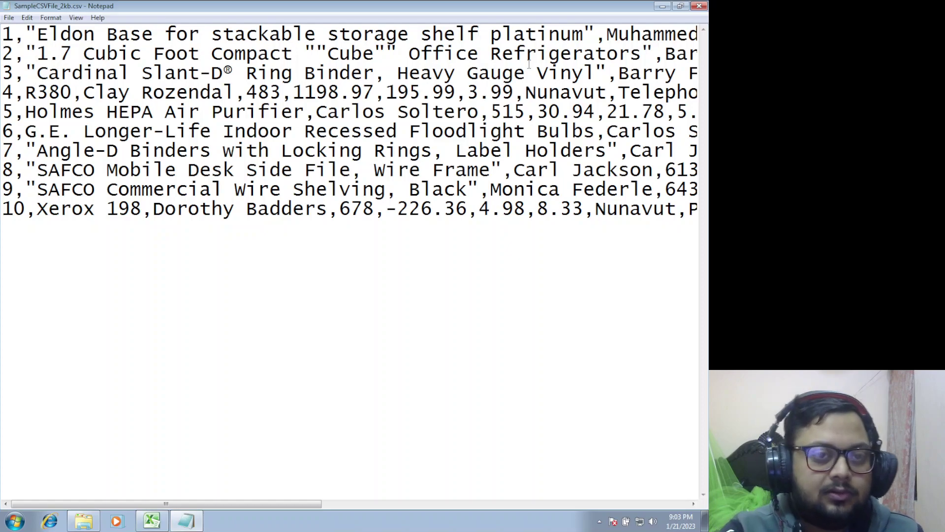
{"action": "key", "text": "ctrl+z"}
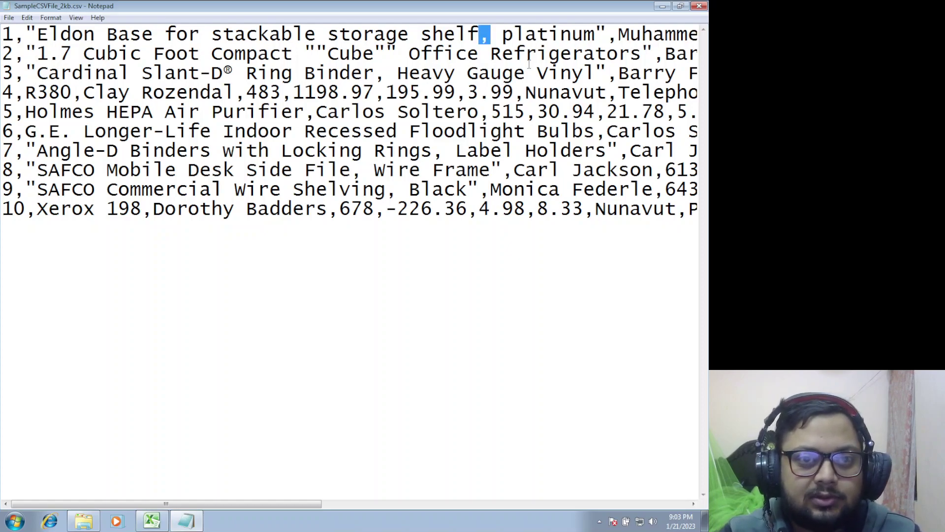
{"action": "key", "text": "Delete"}
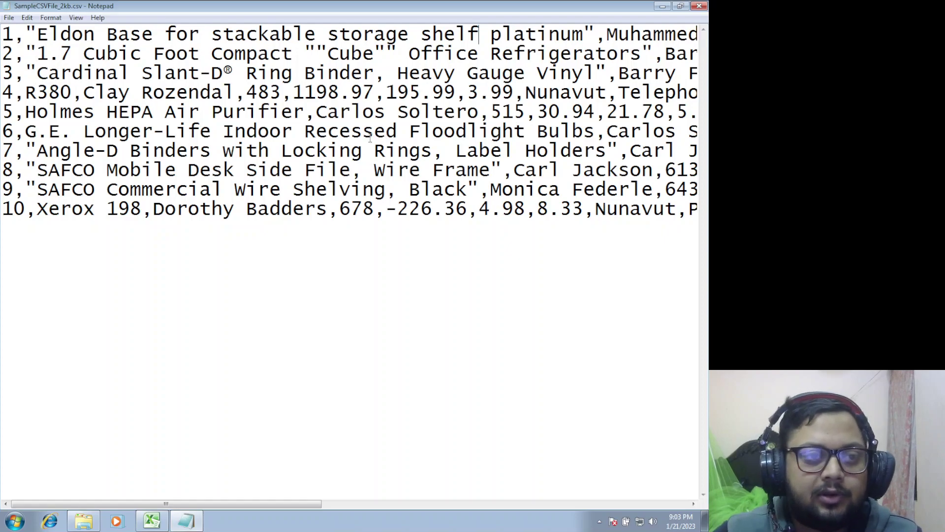
{"action": "left_click", "coordinate": [699, 6]}
{"action": "left_click", "coordinate": [375, 267]}
{"action": "right_click", "coordinate": [373, 270]}
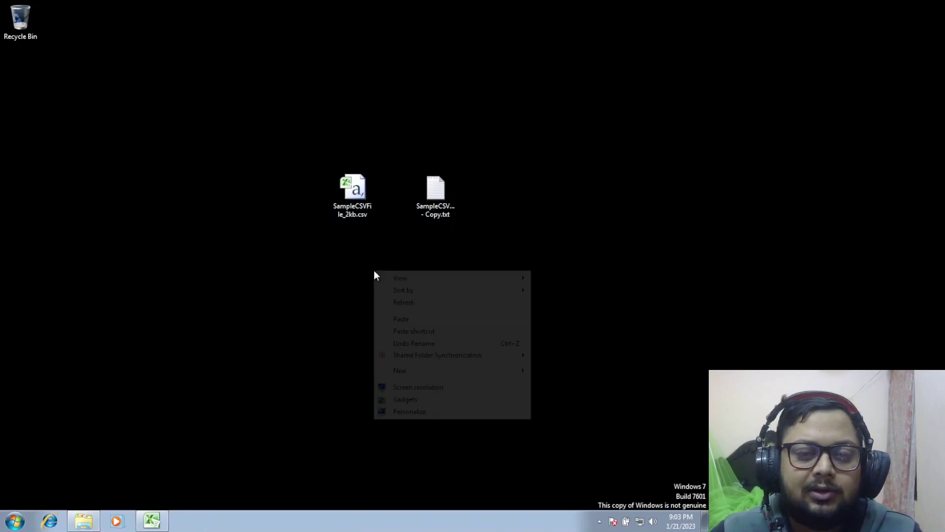
Step: Refresh the desktop, open SampleCSVFile_2kb - Copy.txt, and delete the '|' after 'shelf' on line 1
{"action": "left_click", "coordinate": [405, 303]}
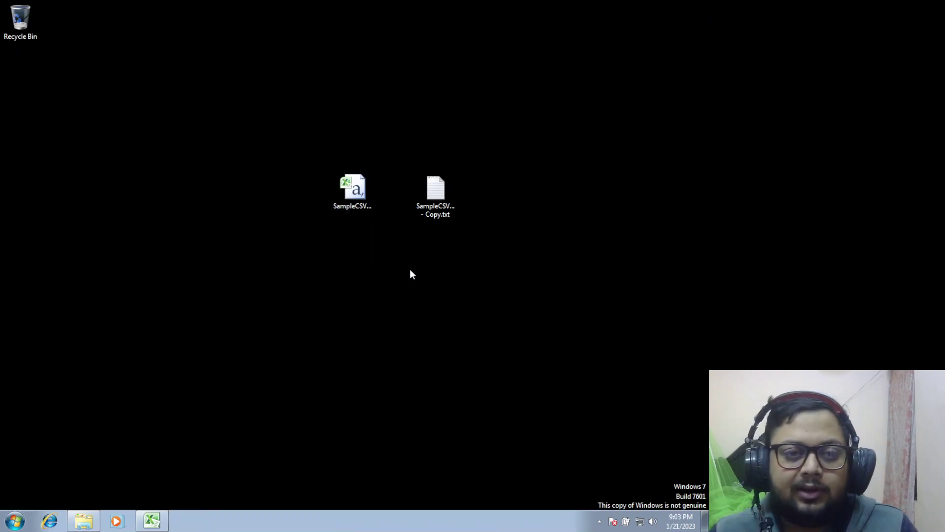
{"action": "left_click", "coordinate": [443, 193]}
{"action": "double_click", "coordinate": [443, 193]}
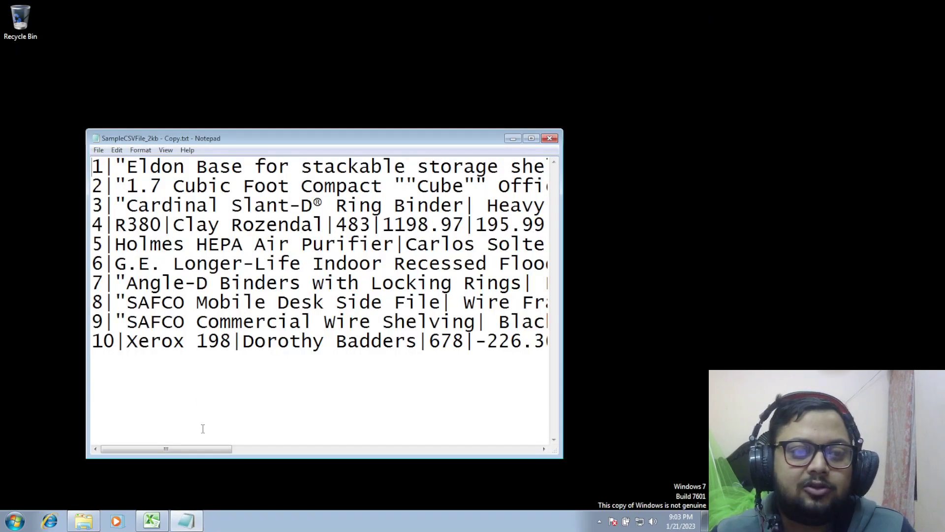
{"action": "mouse_move", "coordinate": [192, 448]}
{"action": "left_mouse_down"}
{"action": "mouse_move", "coordinate": [412, 456]}
{"action": "mouse_move", "coordinate": [220, 430]}
{"action": "left_mouse_up"}
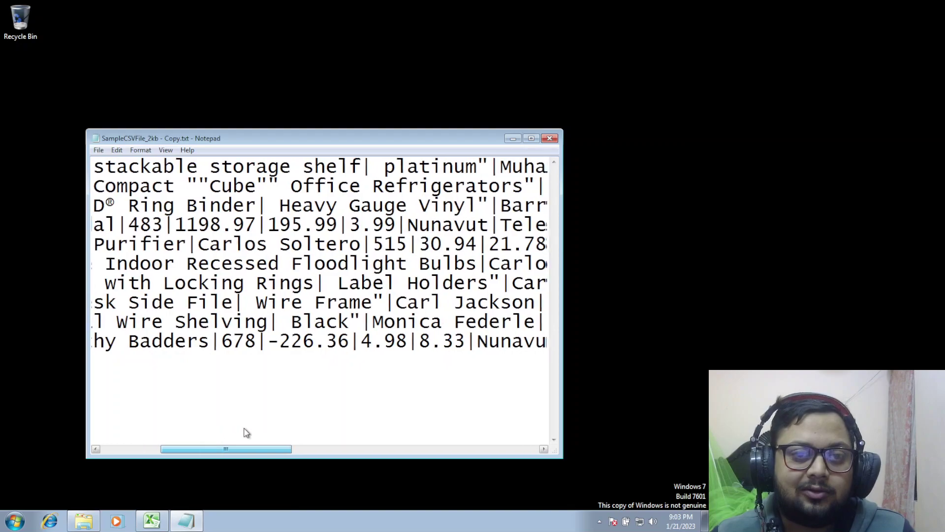
{"action": "left_click_drag", "start_coordinate": [220, 430], "coordinate": [248, 433]}
{"action": "left_click_drag", "start_coordinate": [347, 149], "coordinate": [366, 167]}
{"action": "key", "text": "BackSpace"}
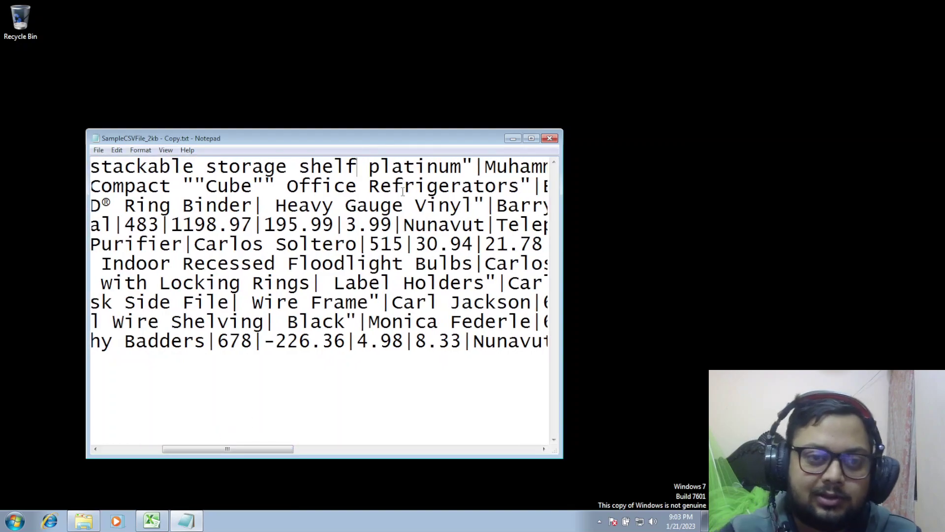
Step: Type a comma in place of the pipe and save the file as sadf.txt after the access error
{"action": "type", "text": ","}
{"action": "left_click", "coordinate": [99, 149]}
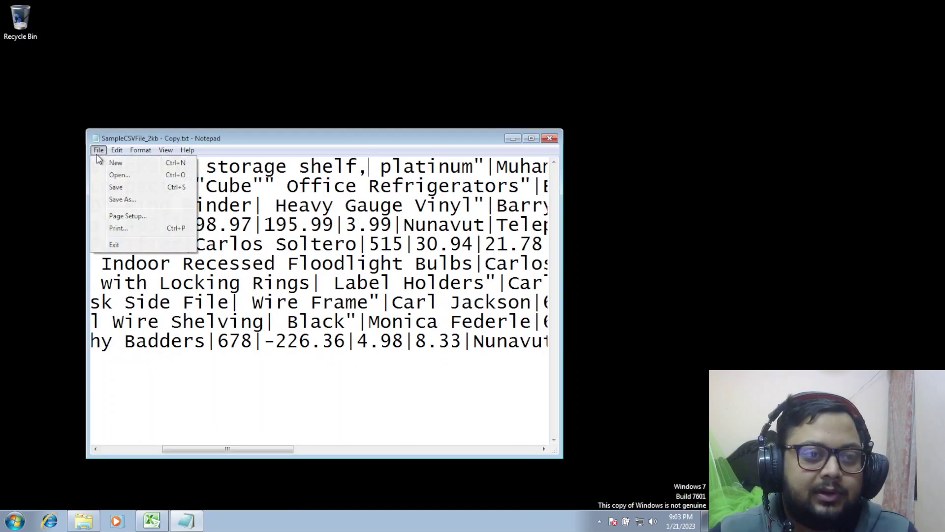
{"action": "left_click", "coordinate": [113, 188]}
{"action": "left_click", "coordinate": [442, 299]}
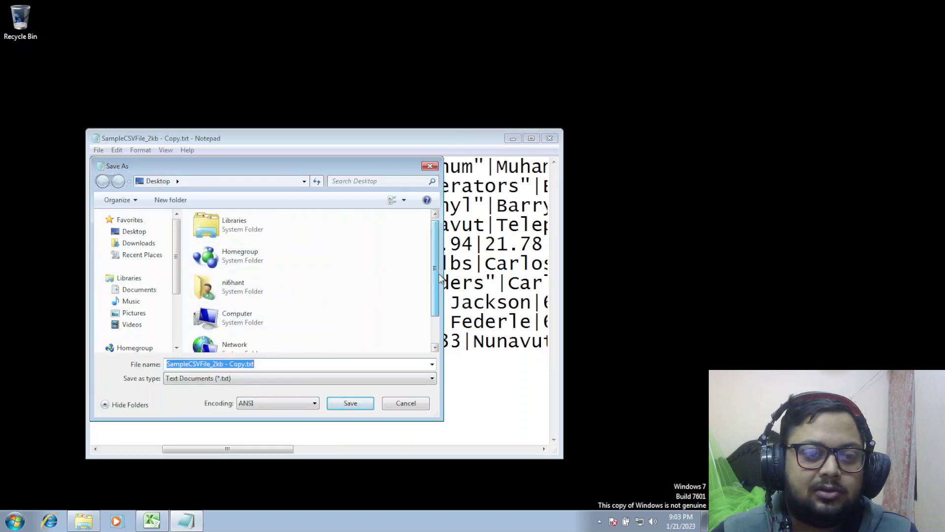
{"action": "left_click_drag", "start_coordinate": [442, 261], "coordinate": [442, 339]}
{"action": "type", "text": "sadf"}
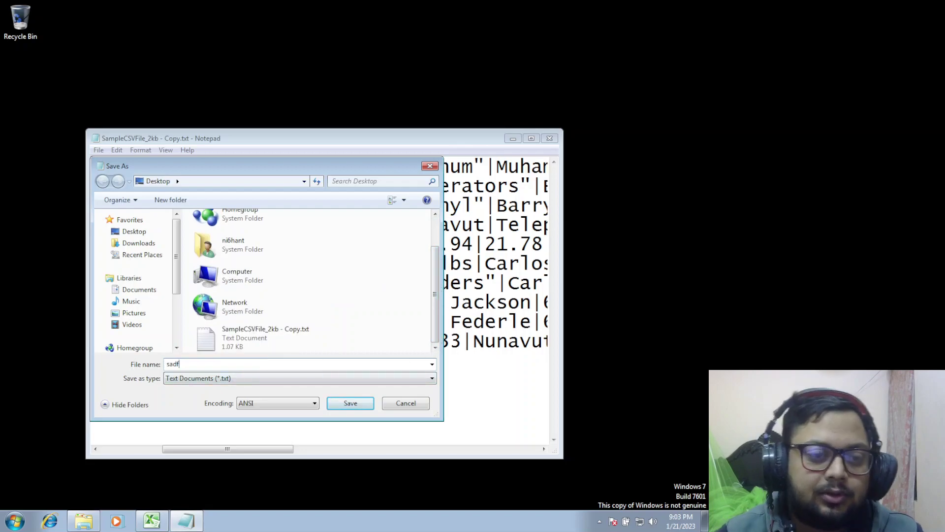
{"action": "left_click", "coordinate": [336, 401]}
Step: Close sadf.txt, reopen it from the desktop, and close it again
{"action": "left_click", "coordinate": [545, 141]}
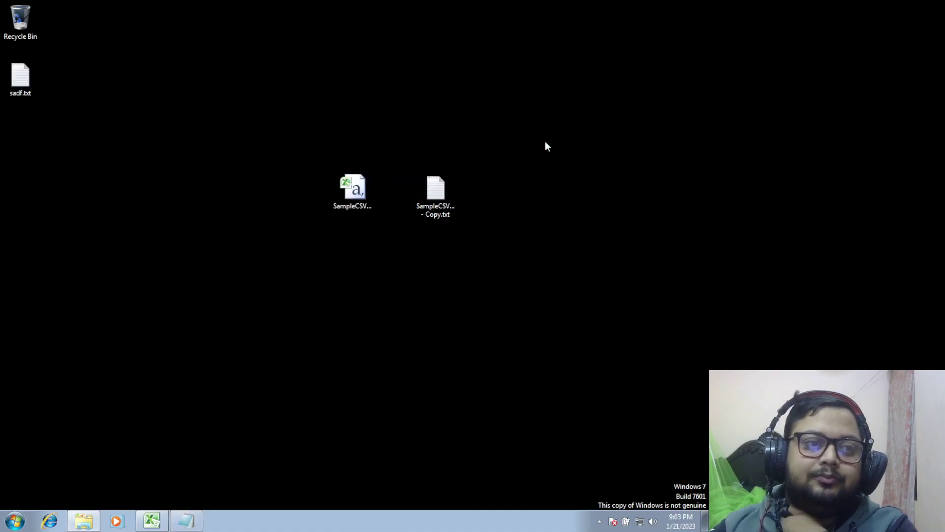
{"action": "double_click", "coordinate": [22, 78]}
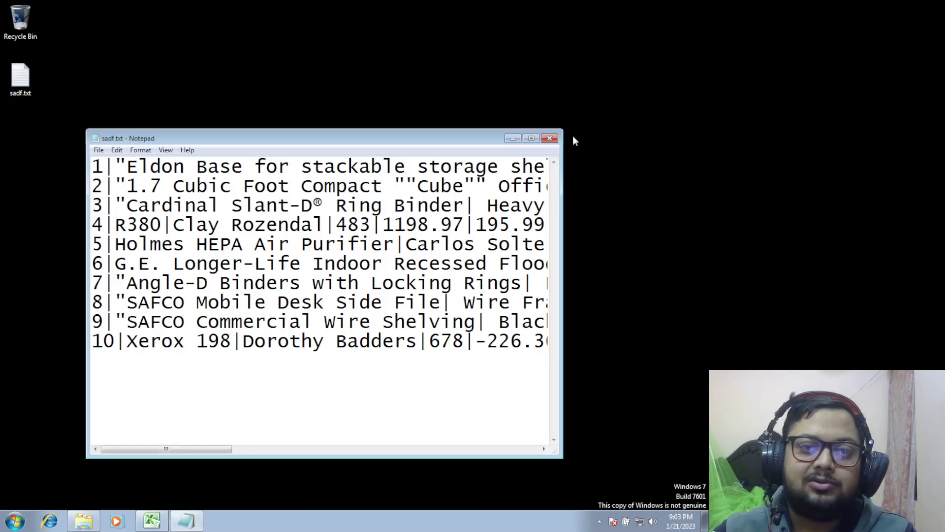
{"action": "left_click", "coordinate": [551, 139]}
Step: Clear the ten pasted rows from A1:A10 and narrow column A back to standard width
{"action": "left_click", "coordinate": [163, 520]}
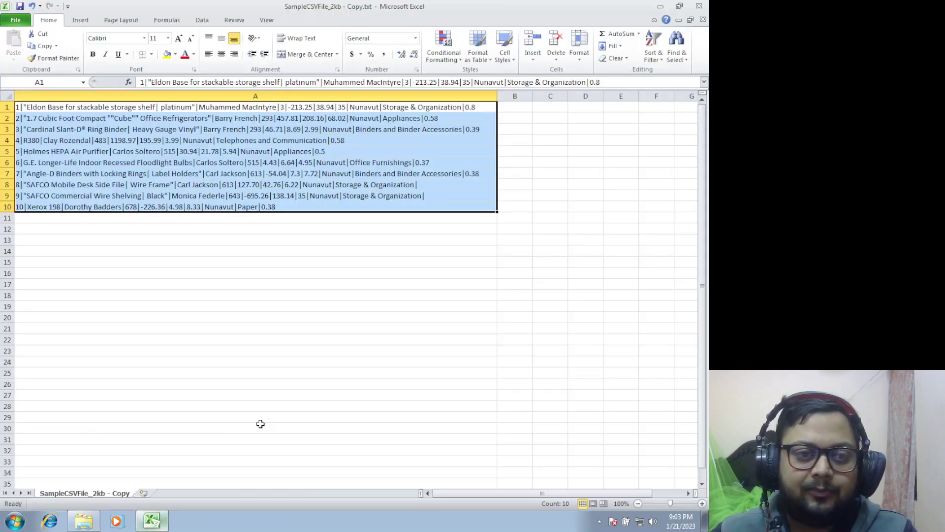
{"action": "key", "text": "Delete"}
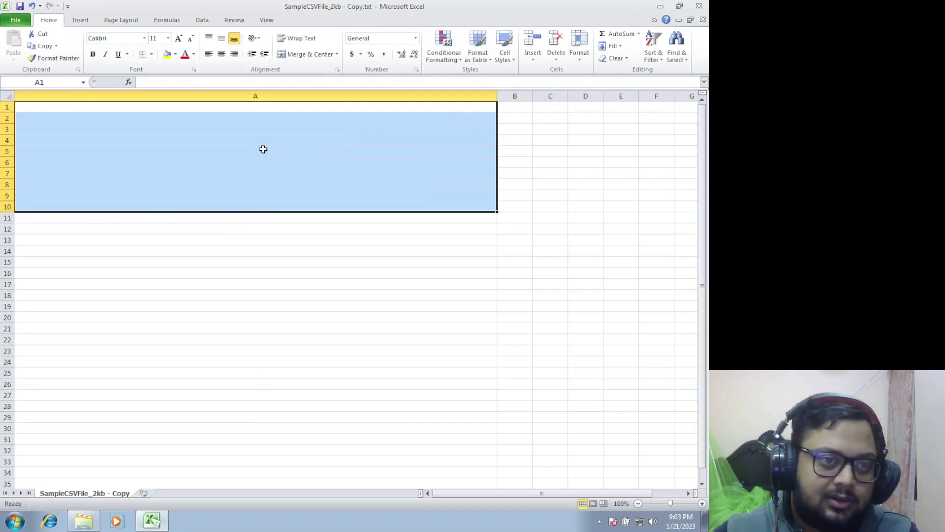
{"action": "left_click", "coordinate": [250, 149]}
{"action": "left_click_drag", "start_coordinate": [496, 96], "coordinate": [117, 106]}
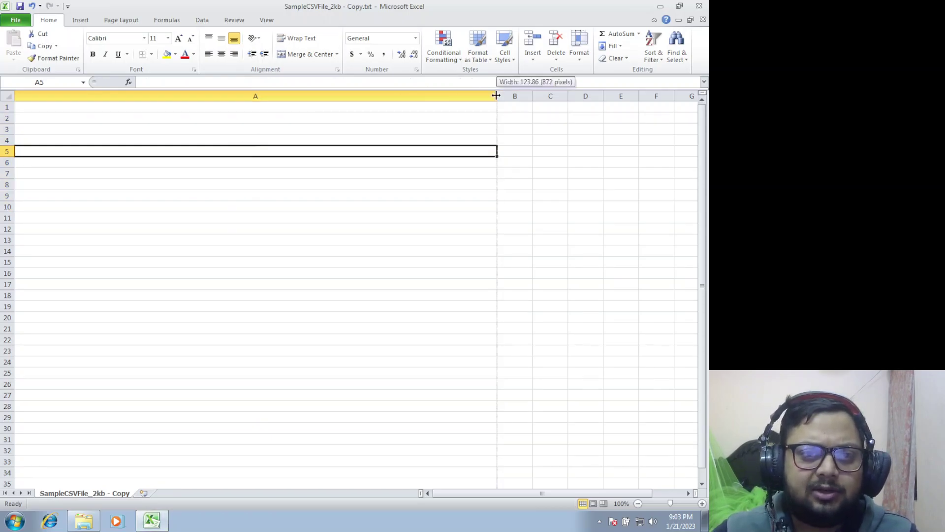
{"action": "left_click", "coordinate": [78, 107]}
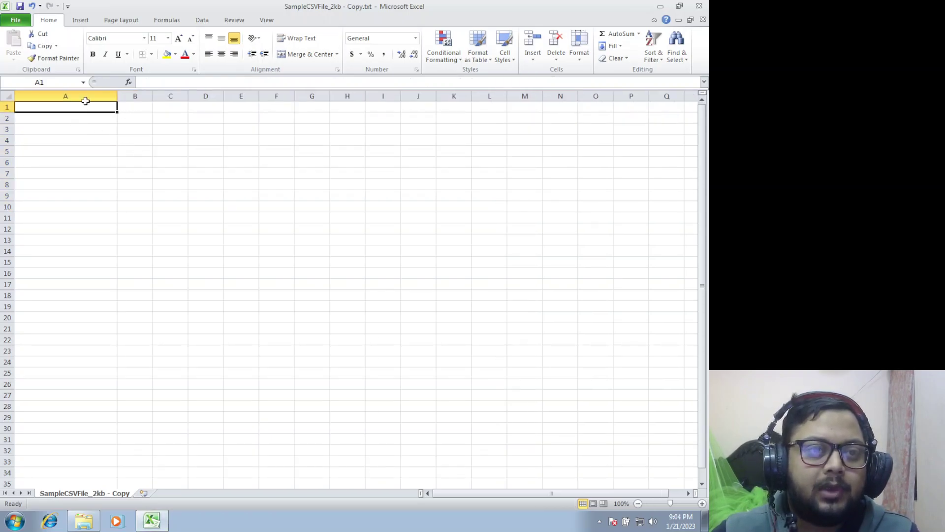
{"action": "left_click", "coordinate": [209, 21]}
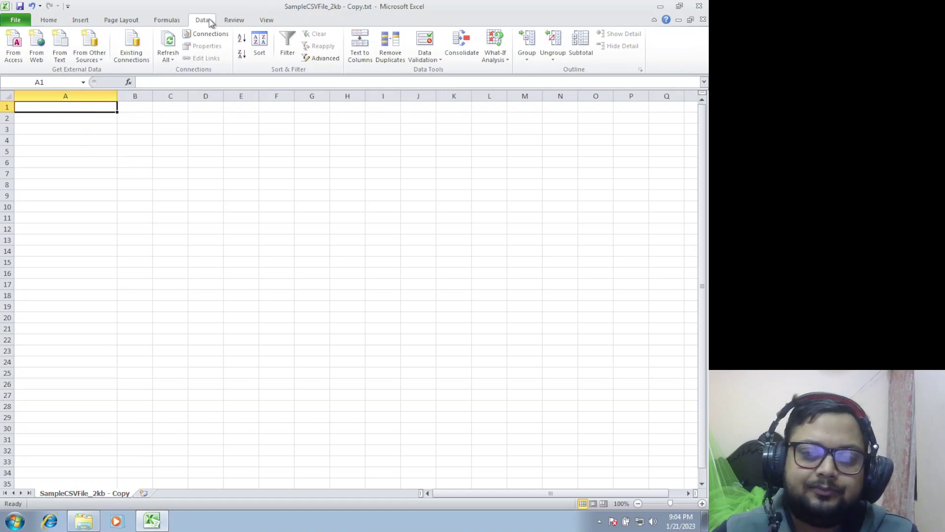
Step: Start a From Text import of sadf.txt and move the Text Import Wizard toward the centre
{"action": "left_click", "coordinate": [60, 58]}
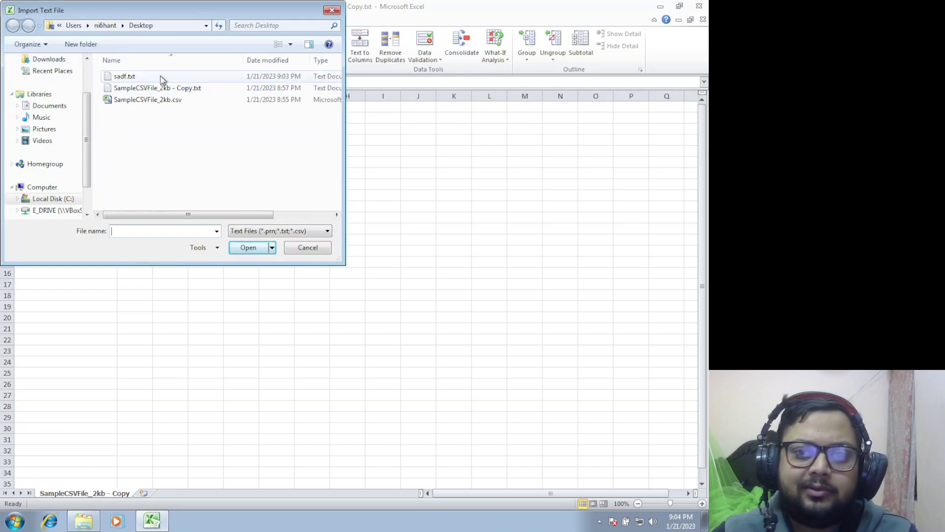
{"action": "left_click", "coordinate": [158, 79]}
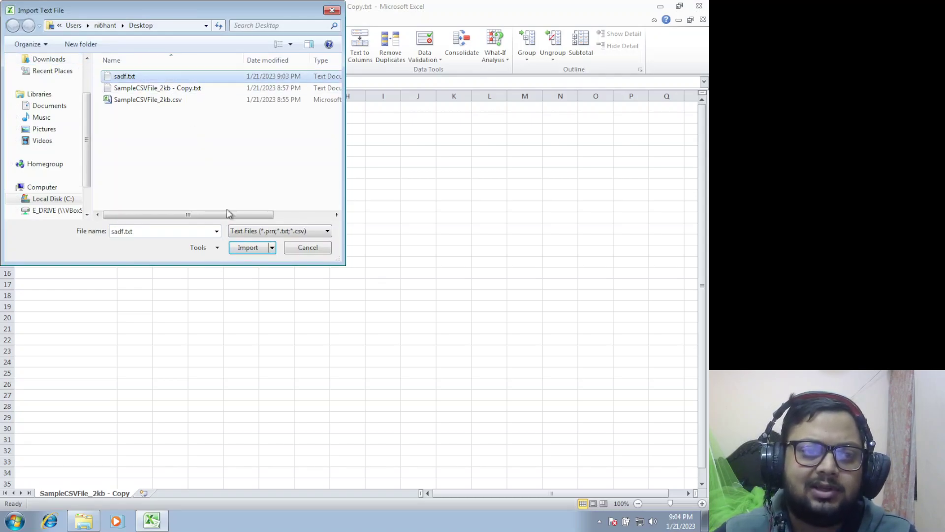
{"action": "left_click", "coordinate": [249, 247]}
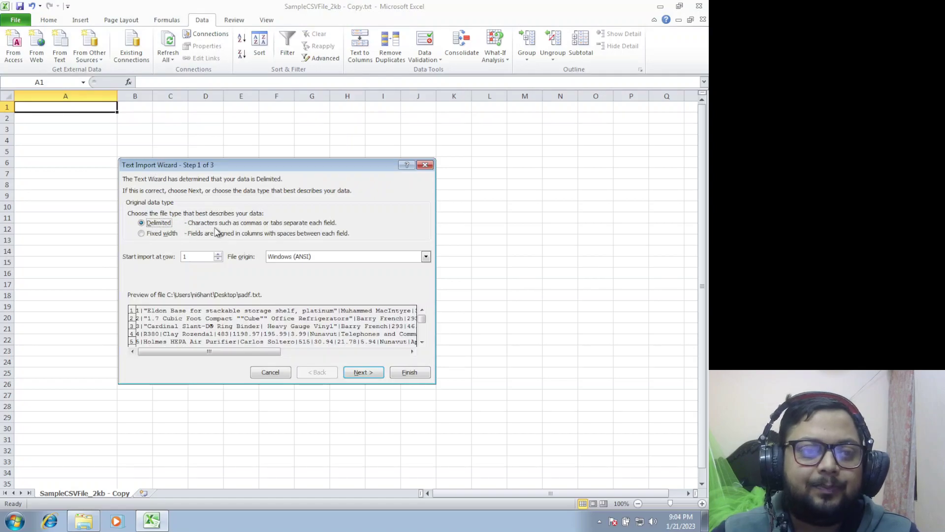
{"action": "left_click_drag", "start_coordinate": [187, 172], "coordinate": [320, 136]}
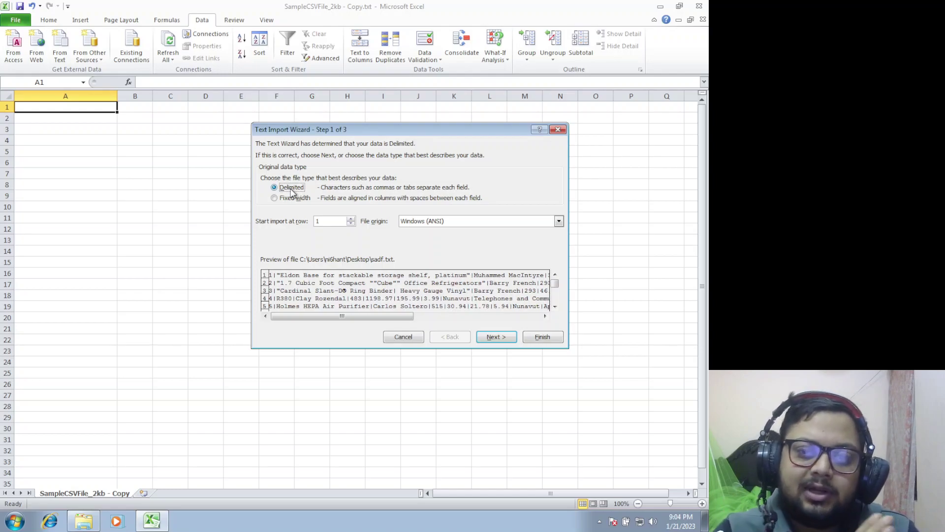
Step: Set the delimiter to a custom pipe (|) with Comma left off, then continue to step 3
{"action": "left_click", "coordinate": [493, 337]}
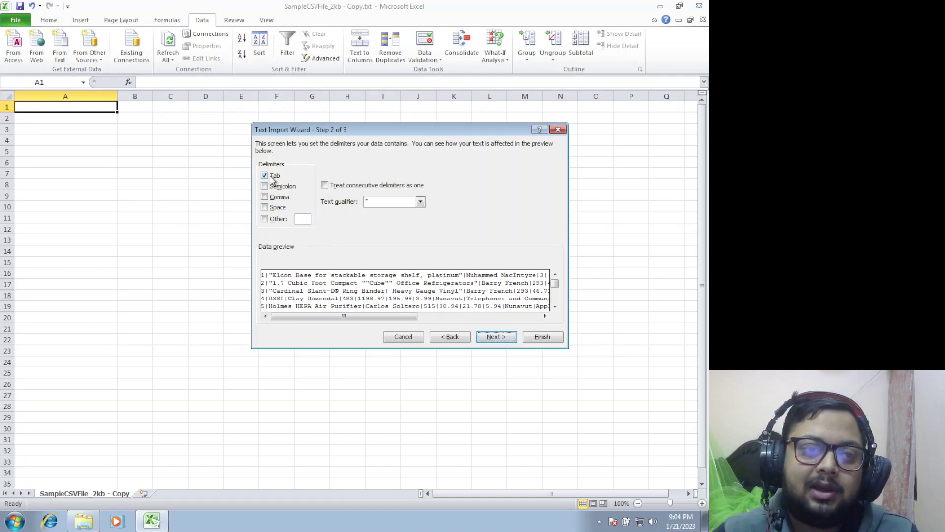
{"action": "left_click", "coordinate": [279, 197]}
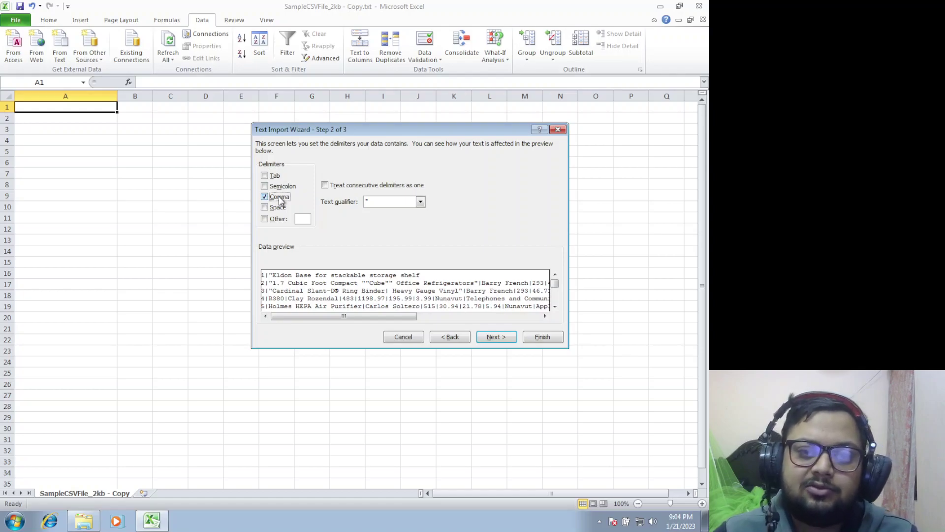
{"action": "left_click", "coordinate": [279, 198]}
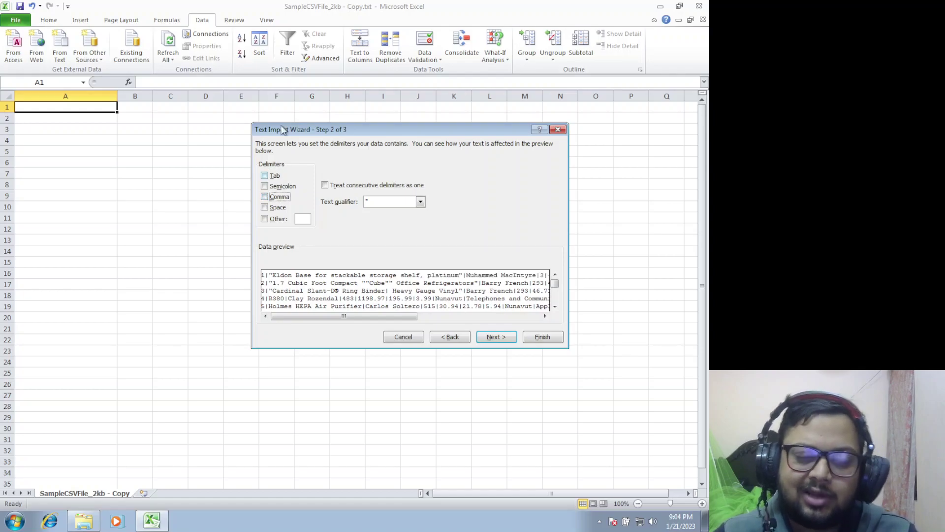
{"action": "left_click", "coordinate": [277, 220]}
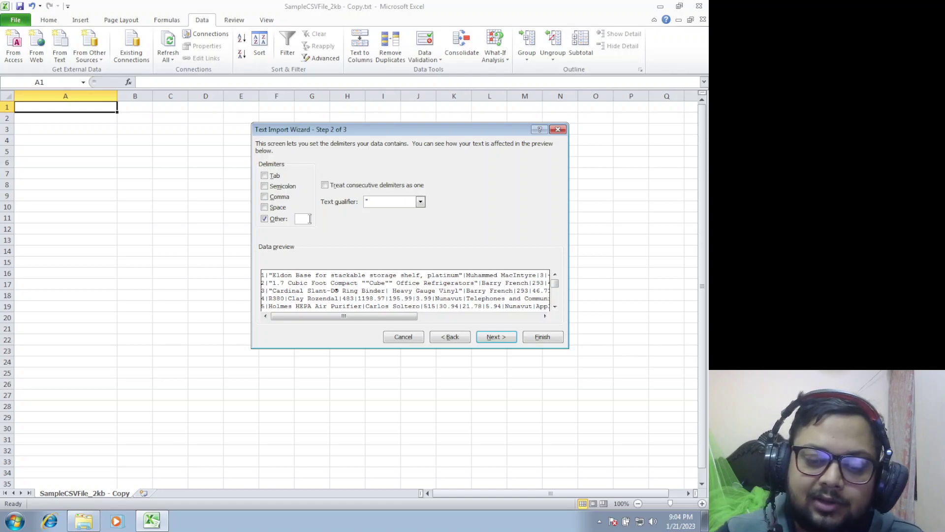
{"action": "type", "text": "|"}
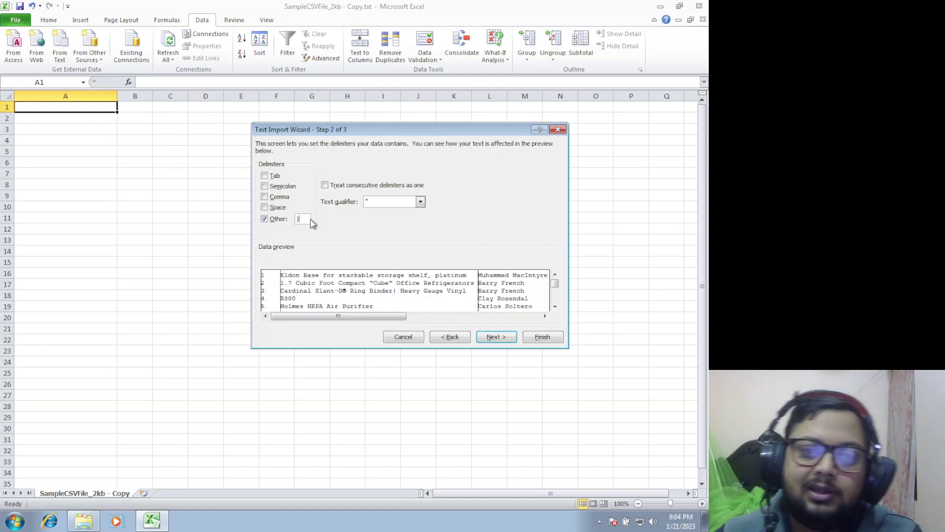
{"action": "left_click_drag", "start_coordinate": [339, 317], "coordinate": [542, 319]}
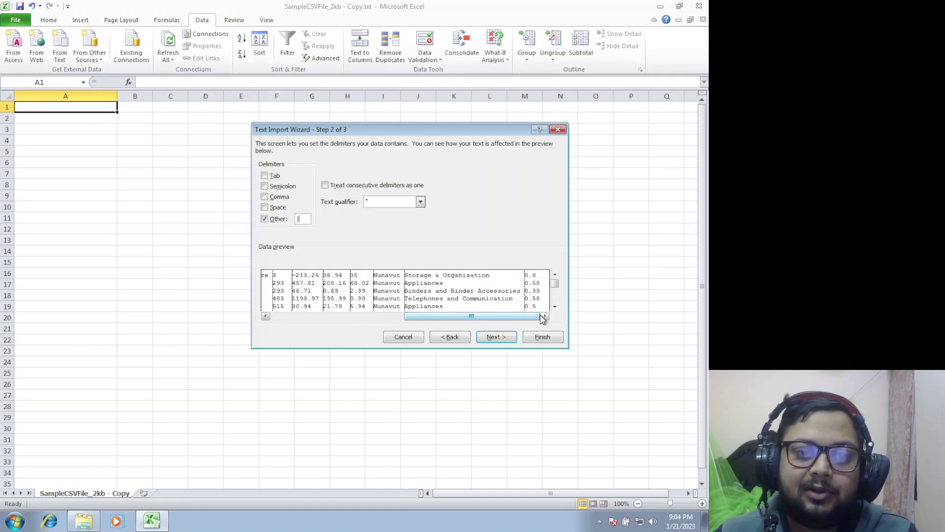
{"action": "left_click", "coordinate": [498, 337]}
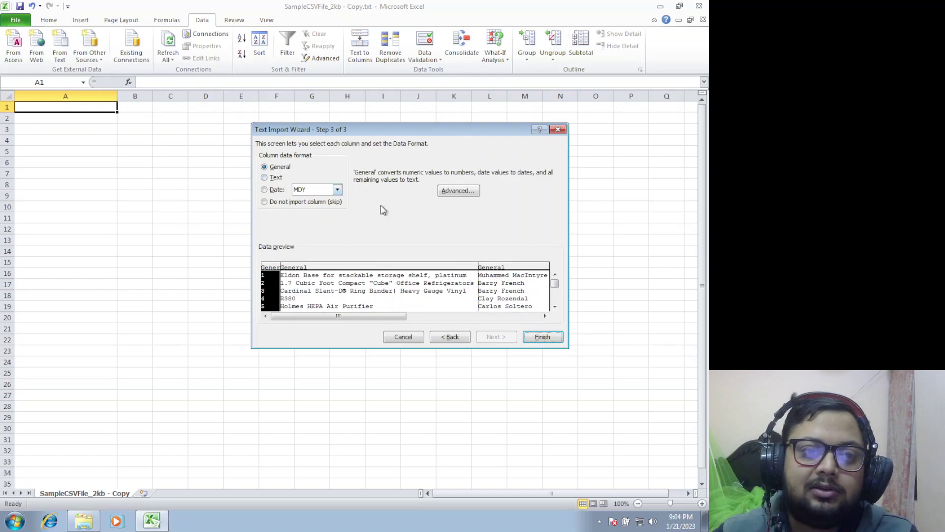
Step: Finish the import into the existing worksheet at $A$1 and select the resulting A1:J10
{"action": "left_click", "coordinate": [542, 337]}
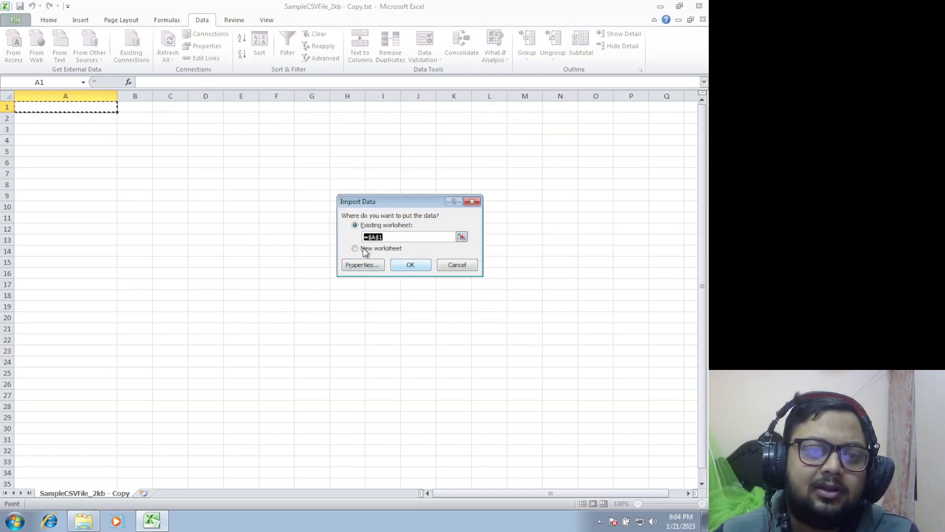
{"action": "left_click", "coordinate": [417, 264]}
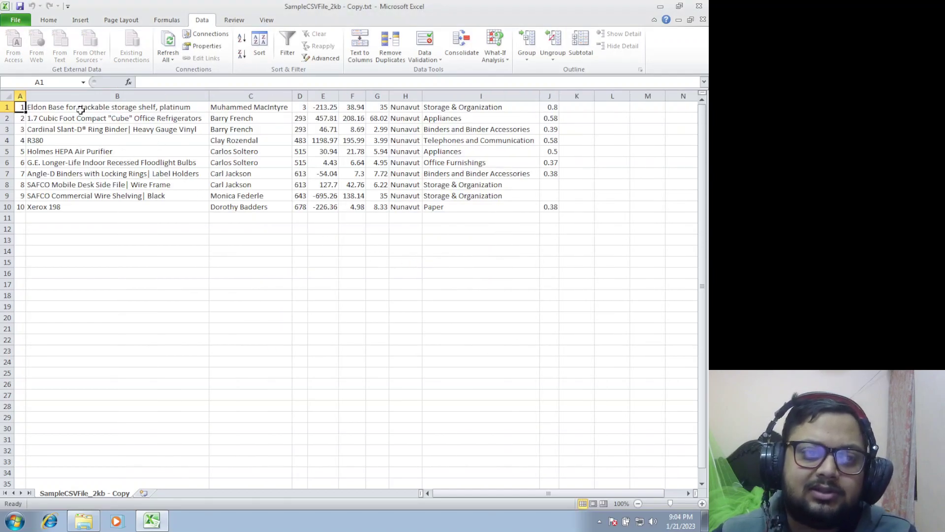
{"action": "left_click_drag", "start_coordinate": [21, 105], "coordinate": [543, 209]}
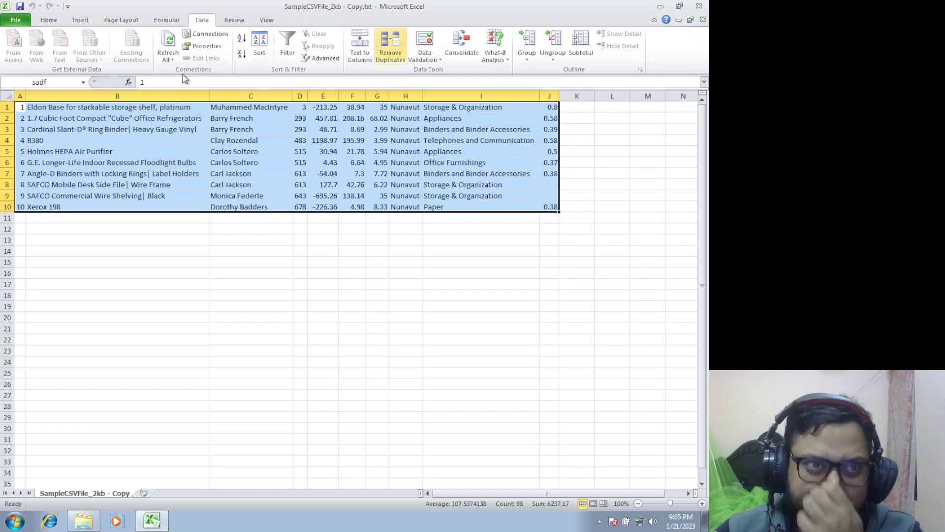
Step: Create a new blank workbook, Book2, from the File menu's New page
{"action": "left_click", "coordinate": [5, 23]}
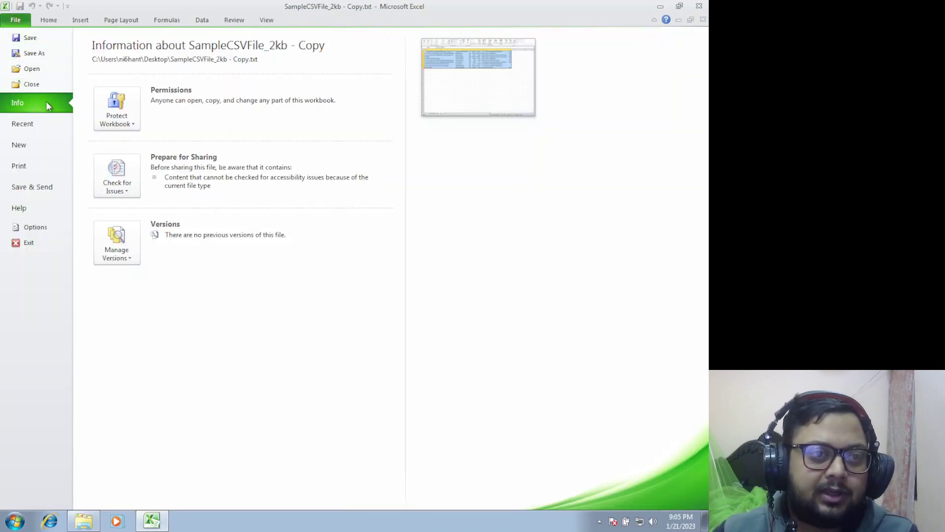
{"action": "left_click", "coordinate": [30, 145]}
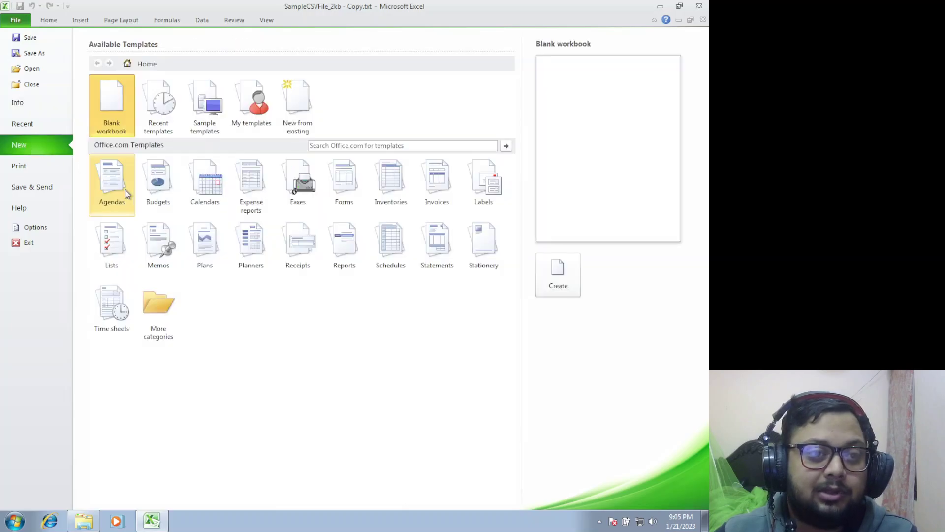
{"action": "double_click", "coordinate": [123, 117]}
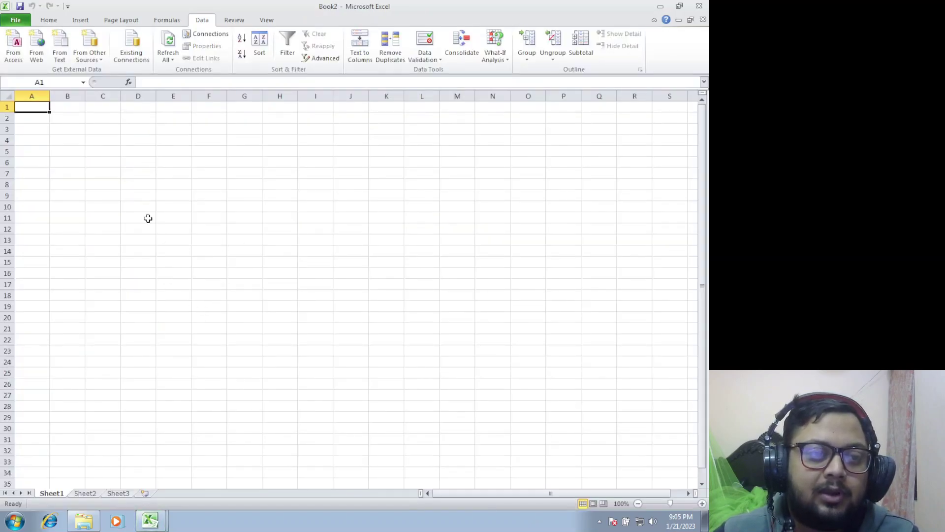
{"action": "scroll", "coordinate": [75, 52], "scroll_direction": "up", "scroll_amount": 1}
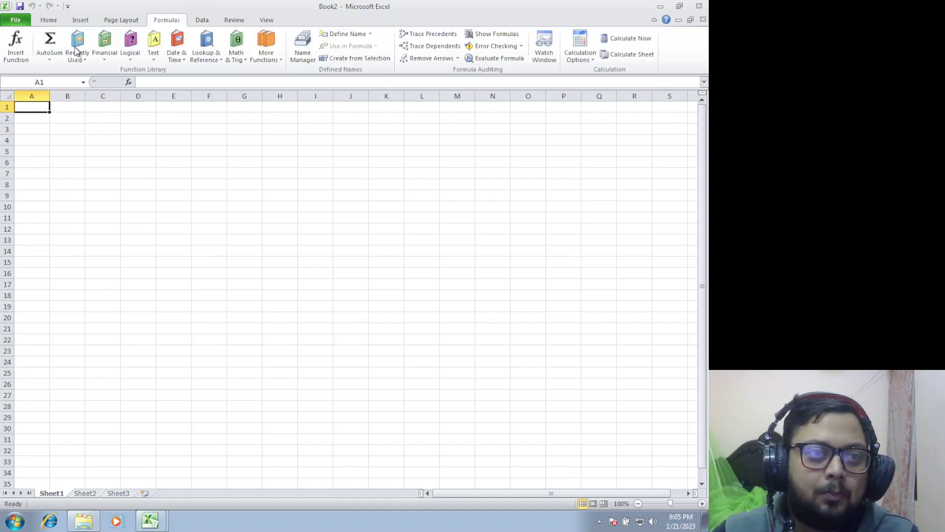
{"action": "scroll", "coordinate": [75, 50], "scroll_direction": "up", "scroll_amount": 2}
{"action": "left_click", "coordinate": [201, 20]}
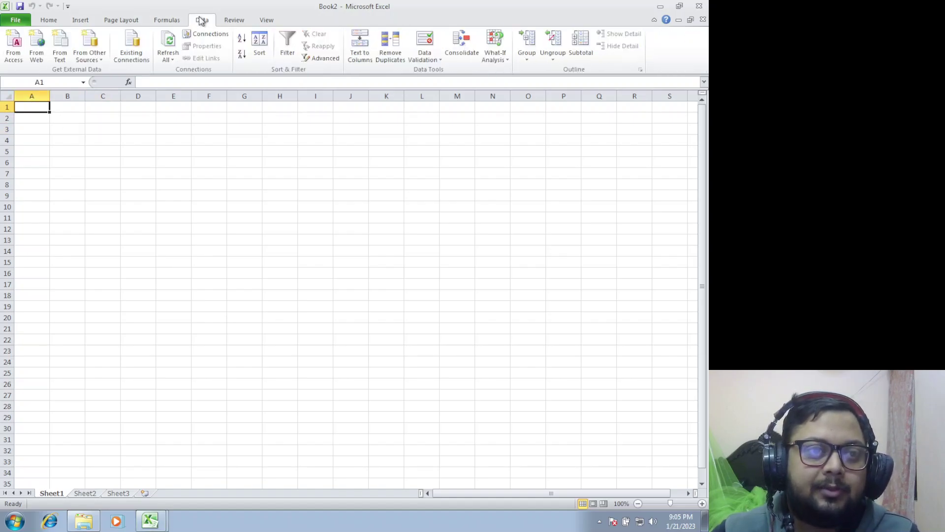
Step: Import sadf.txt into Book2's Sheet1 at $A$1, with Tab off and pipe (|) as delimiter
{"action": "left_click", "coordinate": [68, 58]}
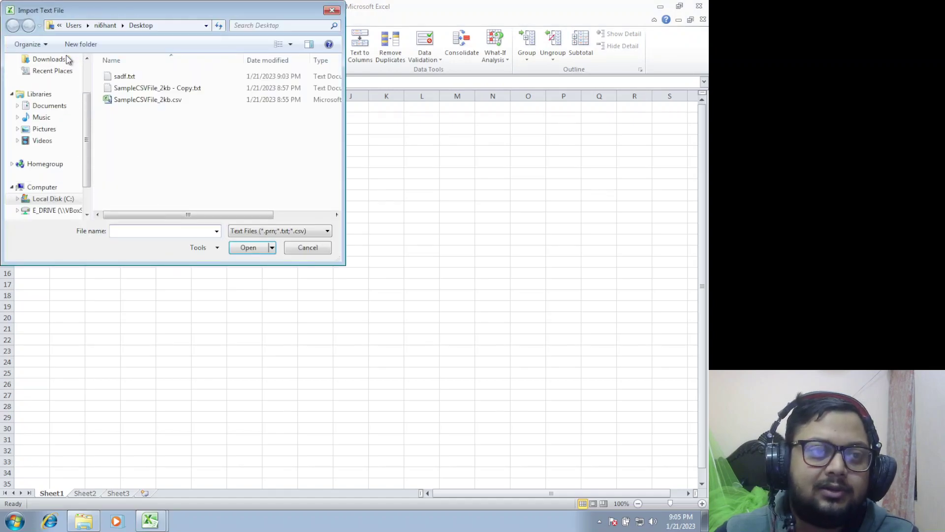
{"action": "left_click", "coordinate": [169, 77]}
{"action": "left_click", "coordinate": [263, 249]}
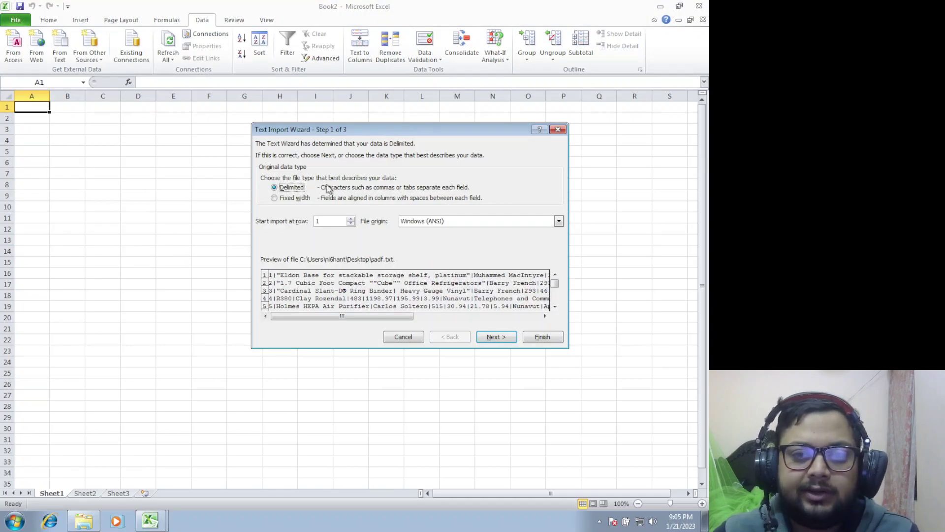
{"action": "left_click", "coordinate": [495, 336]}
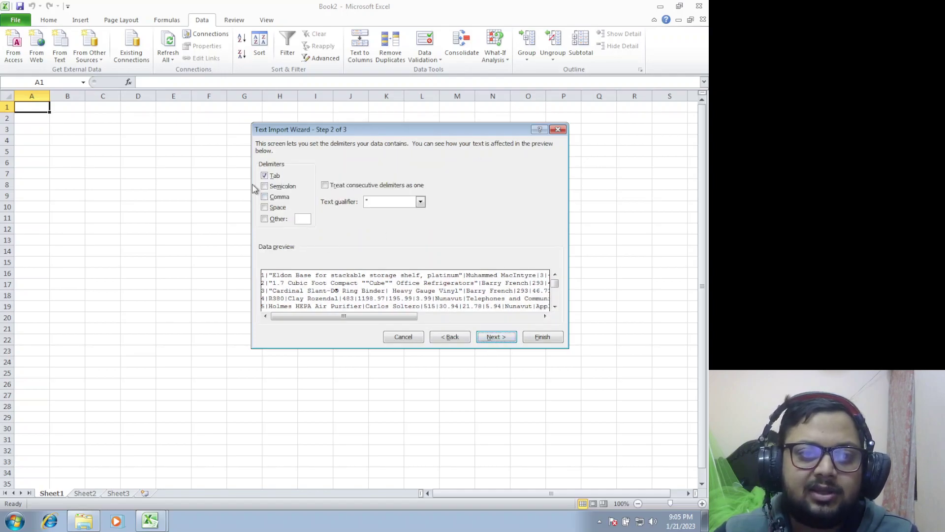
{"action": "left_click", "coordinate": [270, 178]}
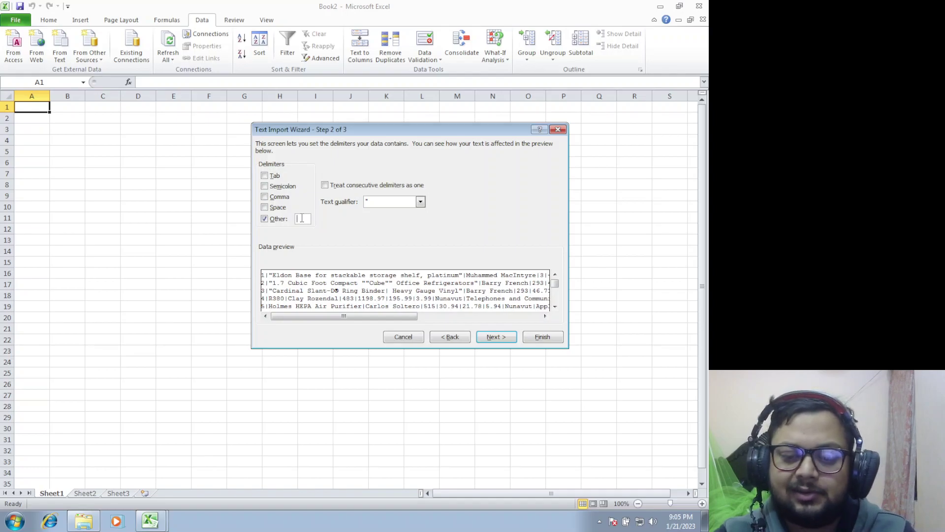
{"action": "type", "text": "|"}
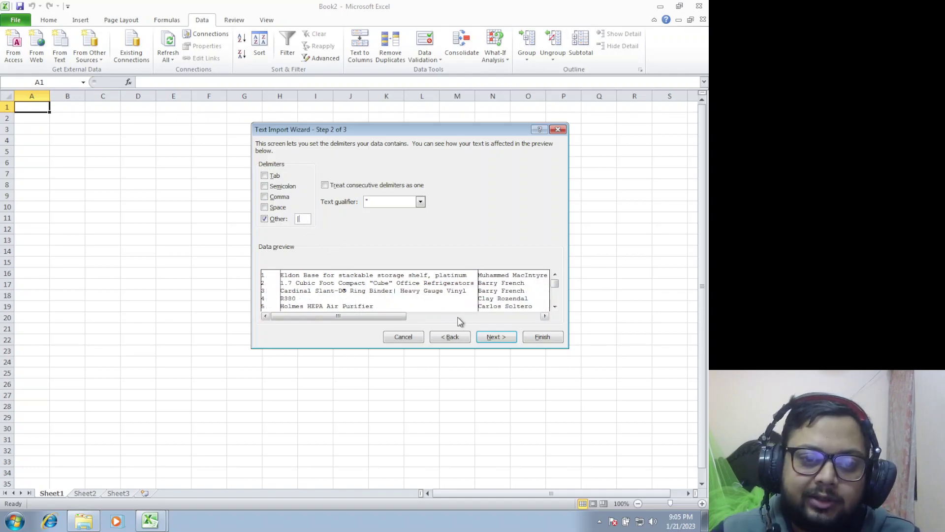
{"action": "left_click", "coordinate": [538, 338]}
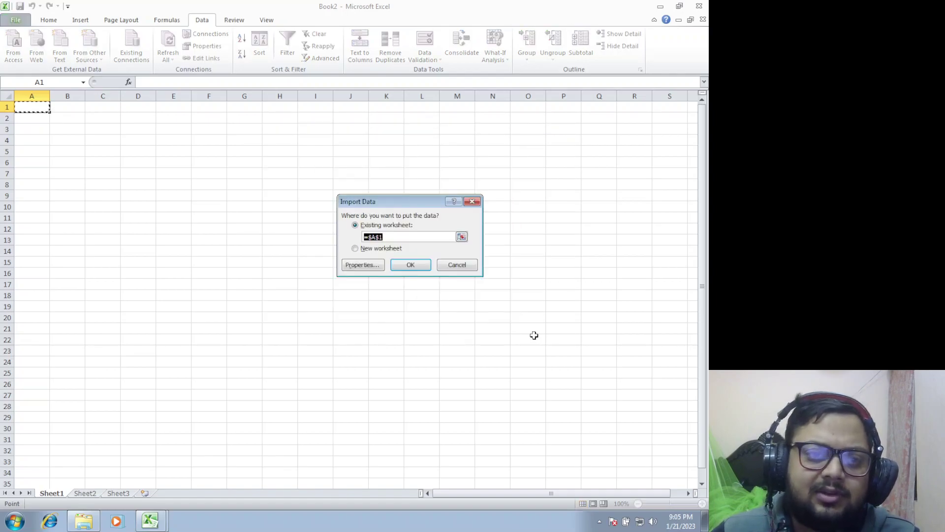
{"action": "left_click", "coordinate": [403, 266]}
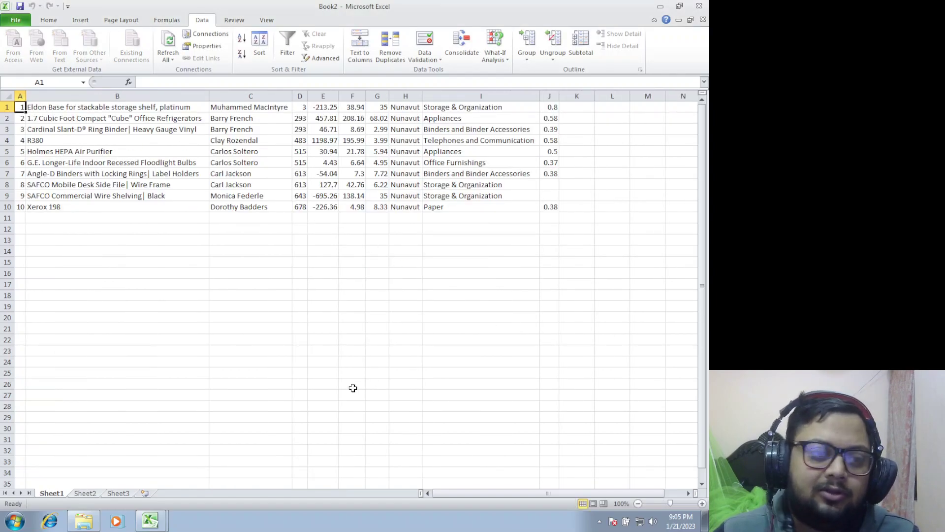
Step: Copy all of sadf.txt's lines from Notepad and paste them into Sheet2 cell A1
{"action": "left_click", "coordinate": [93, 493]}
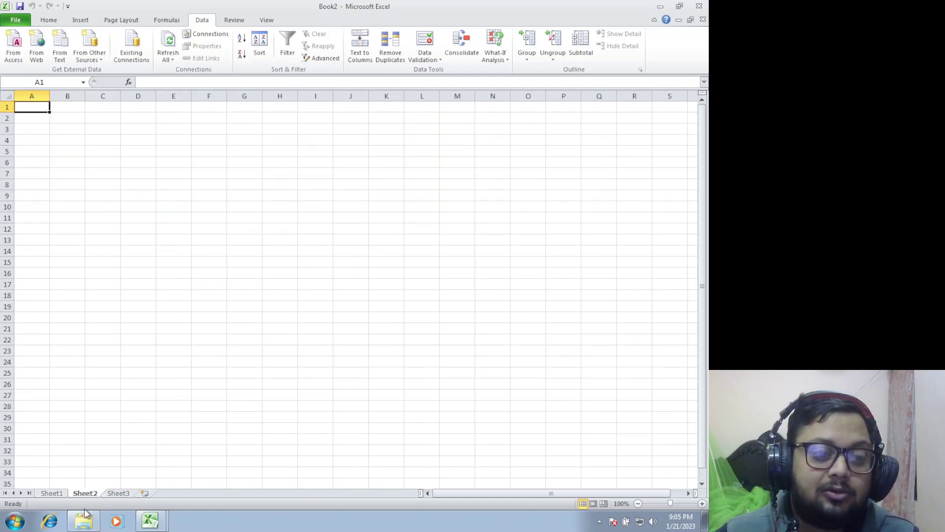
{"action": "left_click_drag", "start_coordinate": [84, 520], "coordinate": [171, 424]}
{"action": "left_click", "coordinate": [187, 392]}
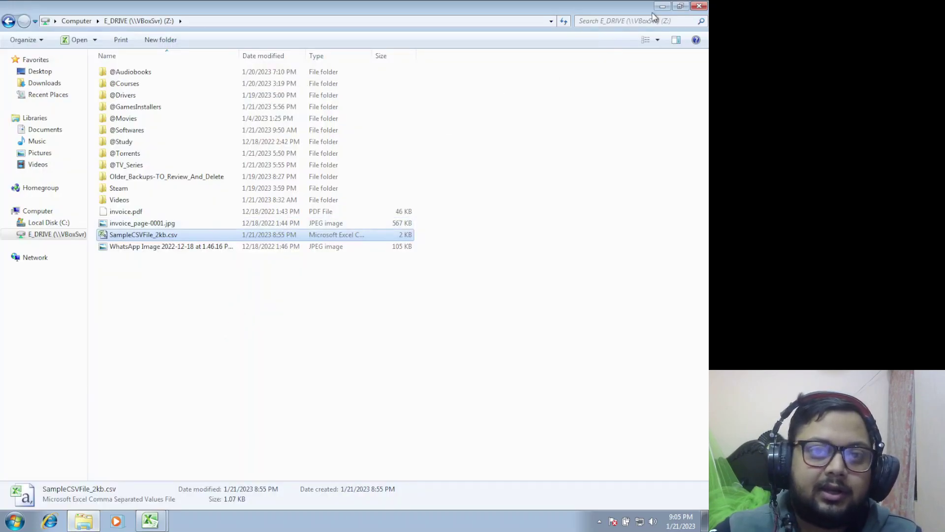
{"action": "left_click", "coordinate": [699, 7]}
{"action": "key", "text": "super+d"}
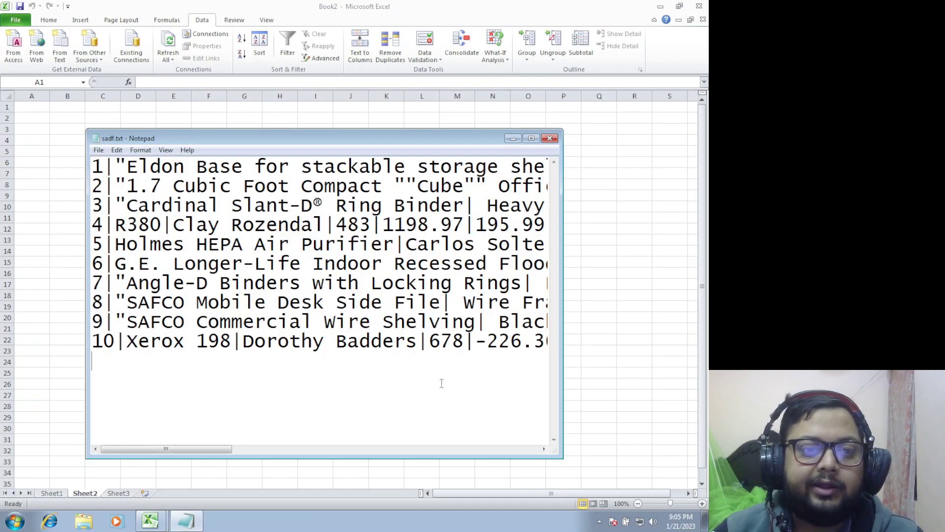
{"action": "key", "text": "ctrl+a"}
{"action": "left_click", "coordinate": [47, 106]}
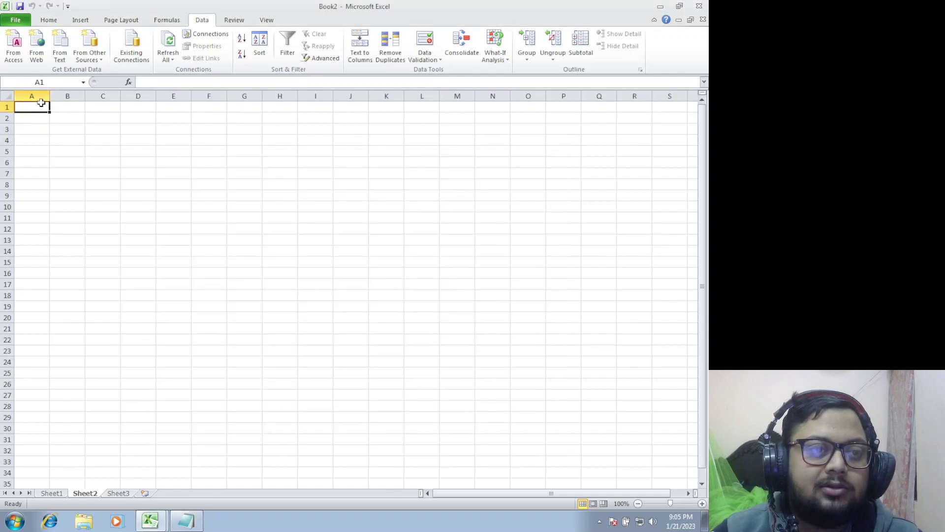
{"action": "type", "text": "1|\"Eldon Base for stackable storage shelf, platinum\"|Muhammed MacIntyre|3|-213.25|38.94|35|Nunavut|Storage & Organization|0.8 2|\"1.7 Cubic Foot Compact \"\"Cube\"\" Office Refrigerators\"|Barry French|293|457.81|208.16|68.02|Nunavut|Appliances|0.58 3|\"Cardinal Slant-D® Ring Binder| Heavy Gauge Vinyl\"|Barry French|293|46.71|8.69|2.99|Nunavut|Binders and Binder Accessories|0.39 4|R380|Clay Rozendal|483|1198.97|195.99|3.99|Nunavut|Telephones and Communication|0.58 5|Holmes HEPA Air Purifier|Carlos Soltero|515|30.94|21.78|5.94|Nunavut|Appliances|0.5 6|G.E. Longer-Life Indoor Recessed Floodlight Bulbs|Carlos Soltero|515|4.43|6.64|4.95|Nunavut|Office Furnishings|0.37 7|\"Angle-D Binders with Locking Rings| Label Holders\"|Carl Jackson|613|-54.04|7.3|7.72|Nunavut|Binders and Binder Accessories|0.38 8|\"SAFCO Mobile Desk Side File| Wire Frame\"|Carl Jackson|613|127.70|42.76|6.22|Nunavut|Storage & Organization| 9|\"SAFCO Commercial Wire Shelving| Black\"|Monica Federle|643|-695.26|138.14|35|Nunavut|Storage & Organization| 10|Xerox 198|Dorothy Badders|678|-226.36|4.98|8.33|Nunavut|Paper|0.38"}
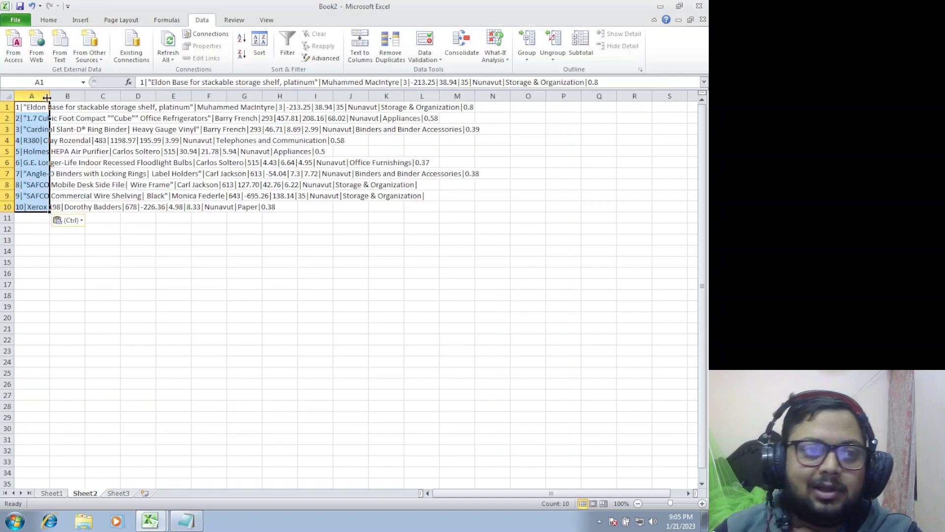
Step: Adjust column A's width, select the pasted lines A1:A10 and launch Text to Columns
{"action": "double_click", "coordinate": [47, 98]}
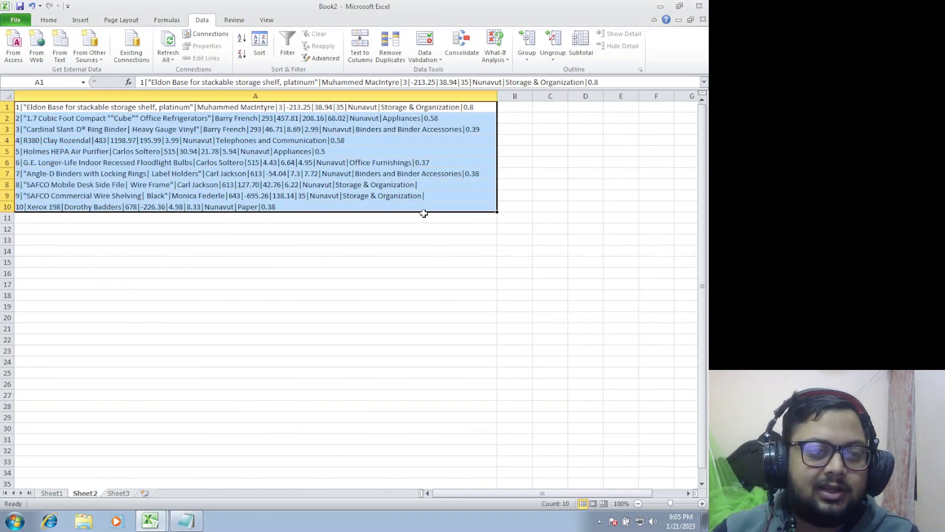
{"action": "left_click_drag", "start_coordinate": [292, 104], "coordinate": [275, 208]}
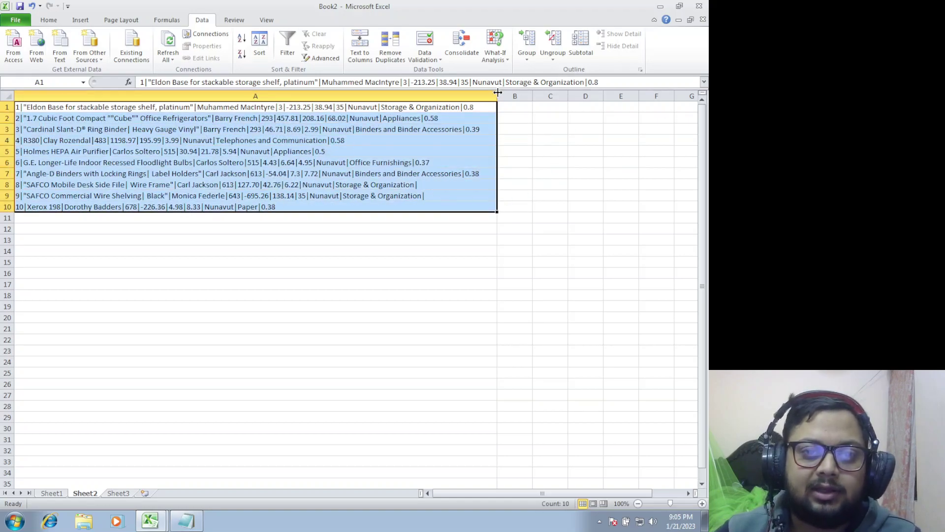
{"action": "left_click_drag", "start_coordinate": [497, 96], "coordinate": [161, 96]}
{"action": "left_click_drag", "start_coordinate": [95, 105], "coordinate": [81, 202]}
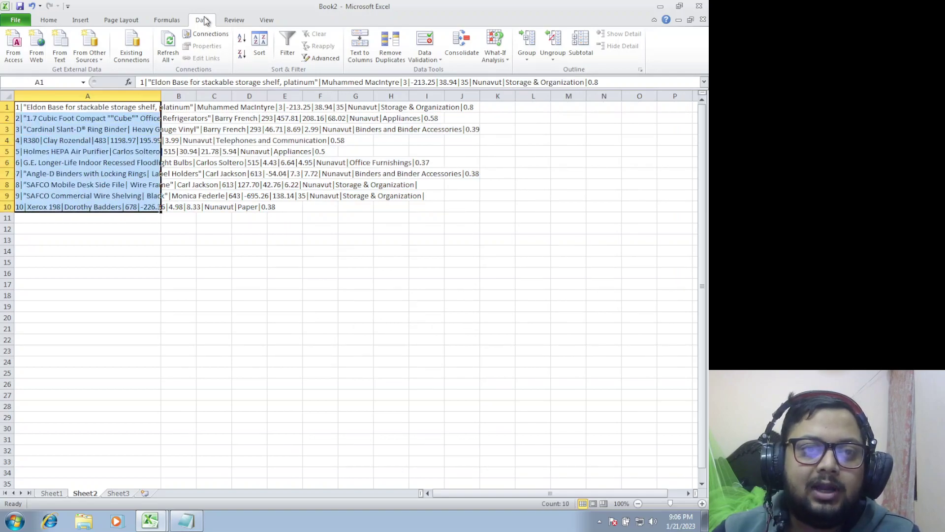
{"action": "left_click", "coordinate": [367, 55]}
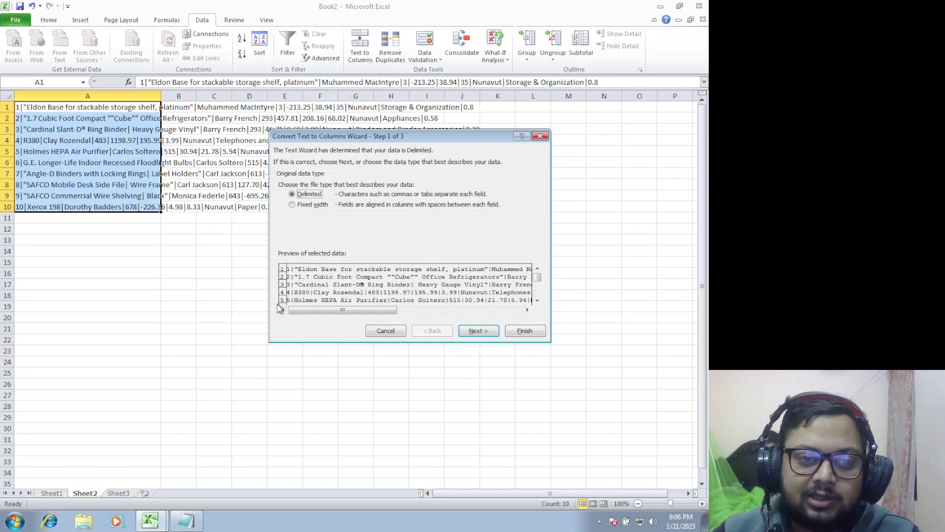
Step: Switch the split delimiter from Tab to a custom pipe (|) and reach the column format step
{"action": "left_click", "coordinate": [486, 336]}
{"action": "left_click", "coordinate": [282, 182]}
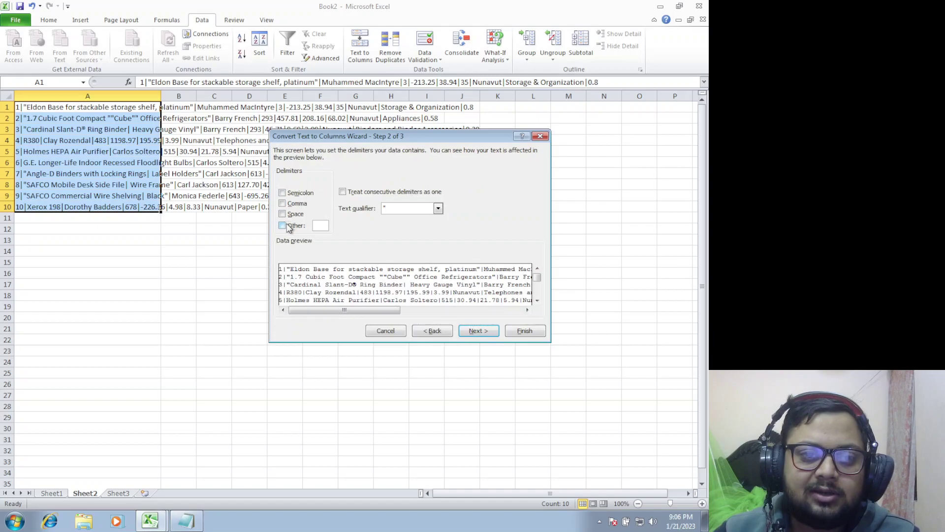
{"action": "left_click", "coordinate": [282, 225]}
{"action": "left_click", "coordinate": [324, 226]}
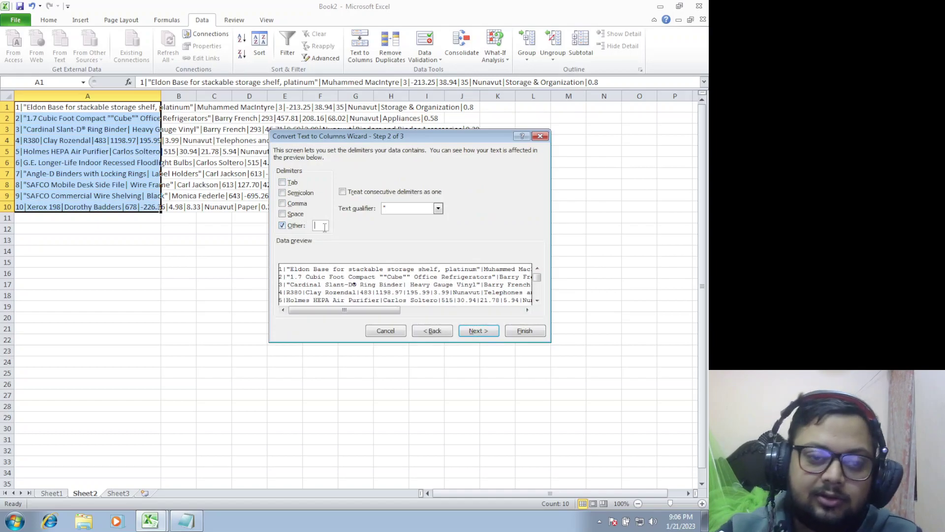
{"action": "type", "text": "|"}
{"action": "left_click", "coordinate": [477, 331]}
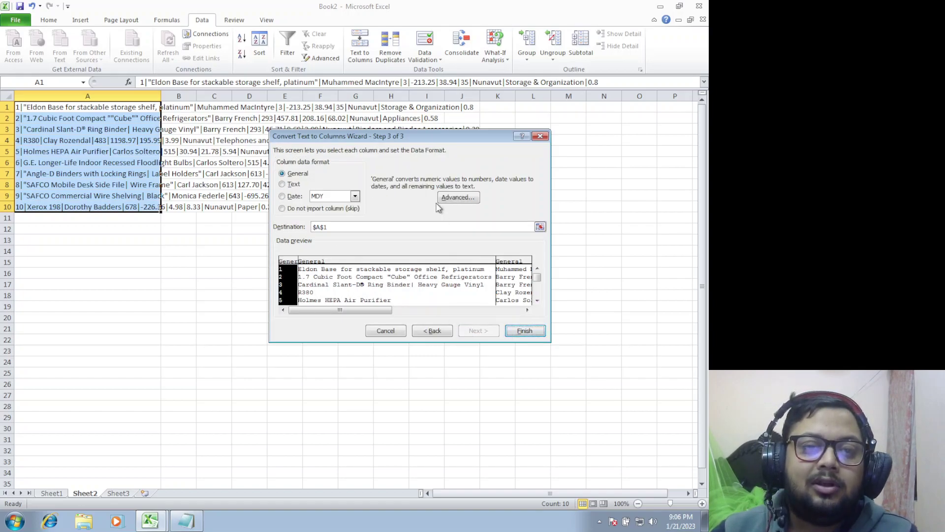
Step: Run the split with destination A1, then undo it to restore the unsplit lines
{"action": "left_click", "coordinate": [540, 226]}
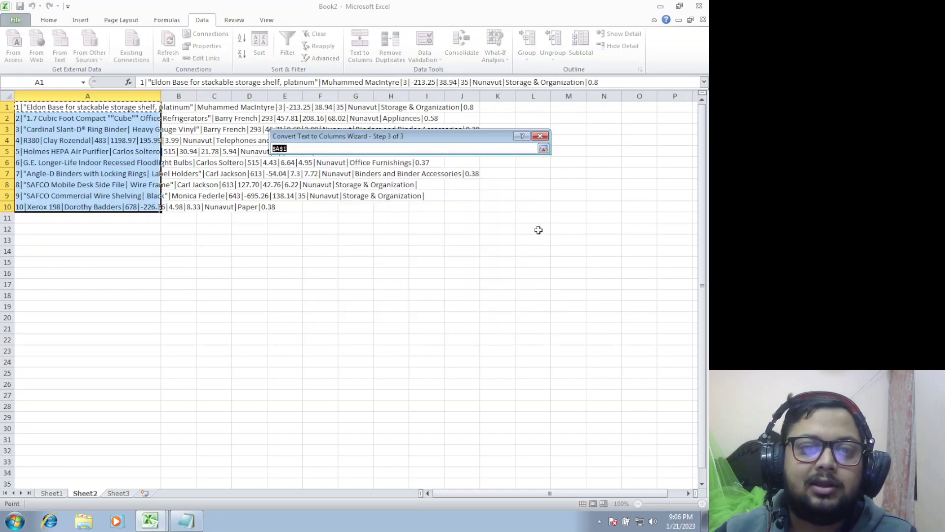
{"action": "left_click", "coordinate": [190, 107]}
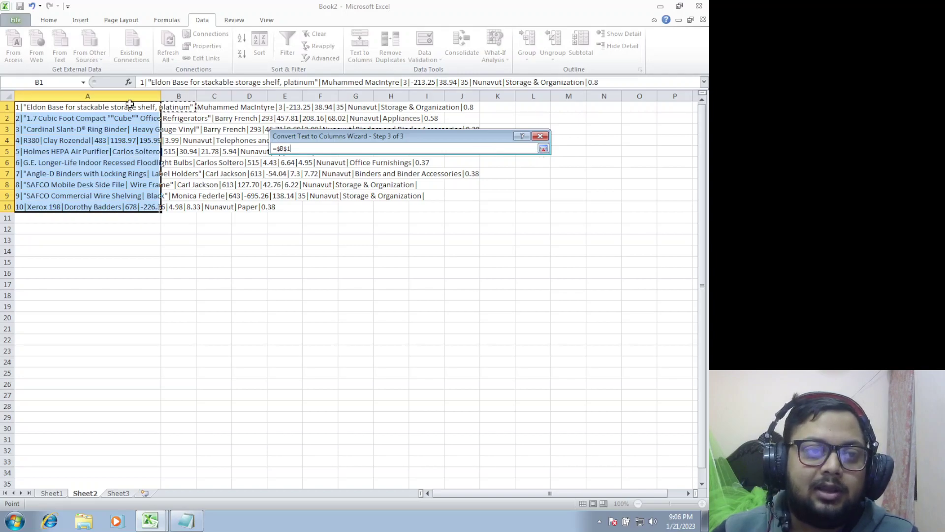
{"action": "left_click", "coordinate": [127, 104]}
{"action": "left_click", "coordinate": [544, 149]}
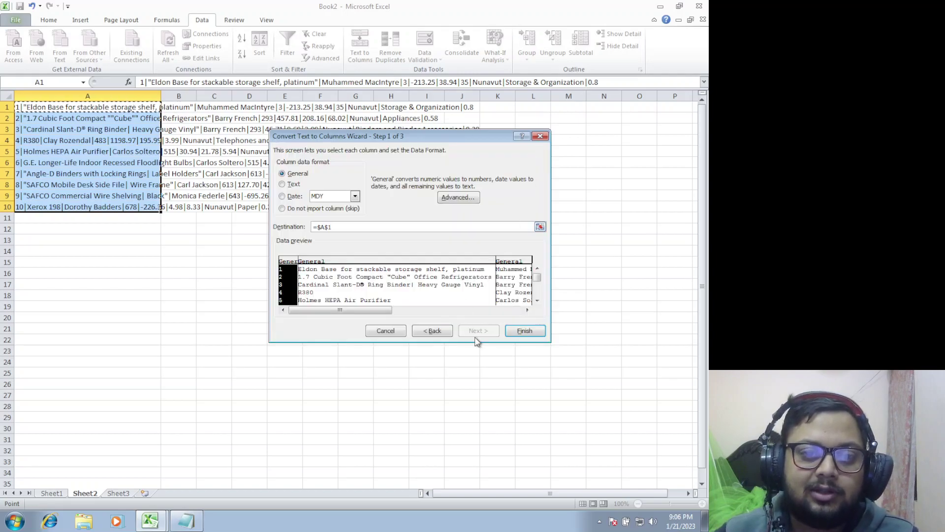
{"action": "left_click", "coordinate": [523, 330]}
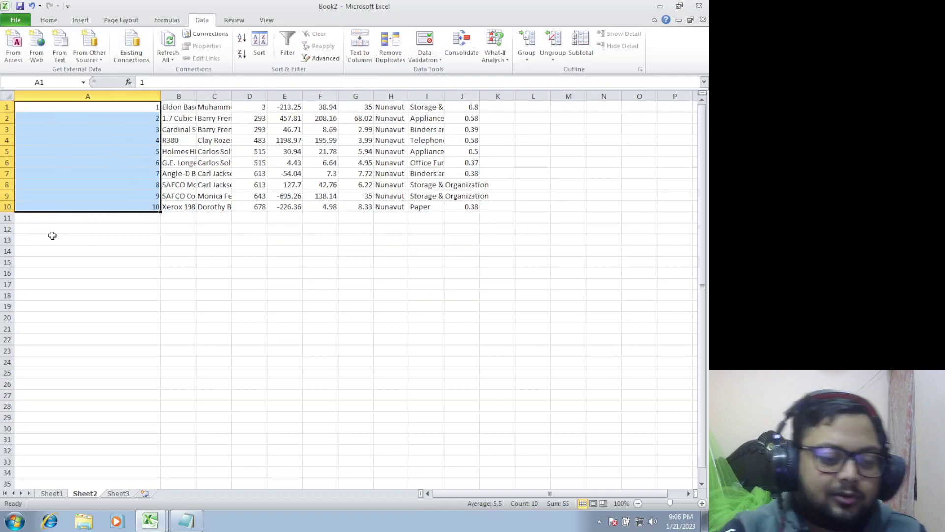
{"action": "key", "text": "ctrl+z"}
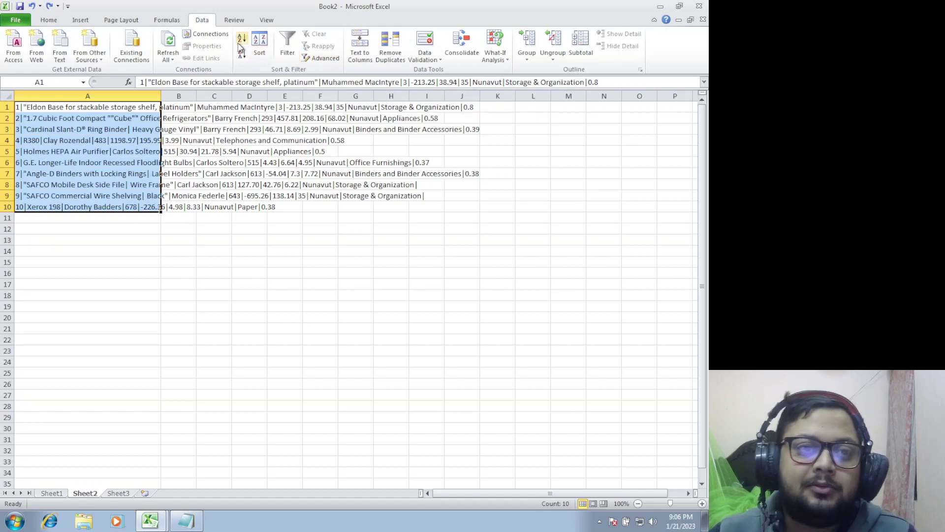
Step: Split the lines again at the pipe with output starting at $B$1, then autofit column A
{"action": "left_click", "coordinate": [354, 57]}
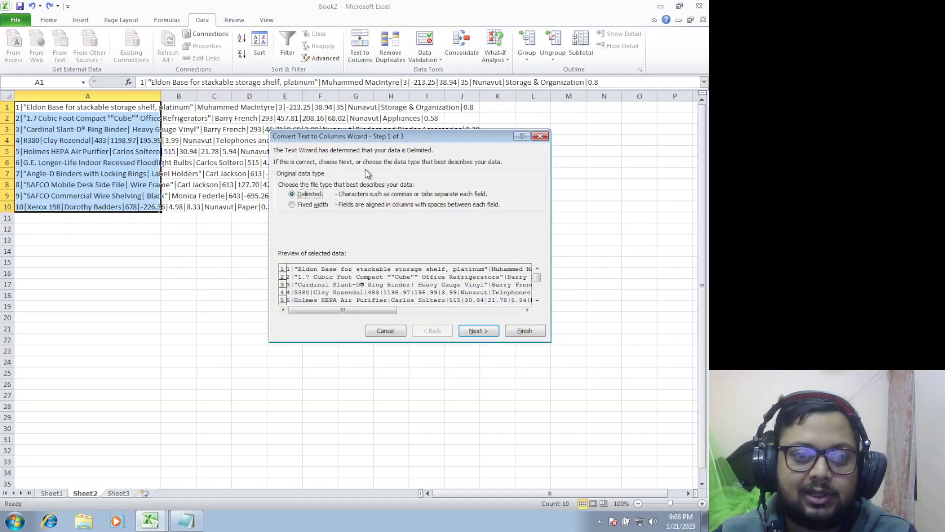
{"action": "left_click", "coordinate": [463, 330]}
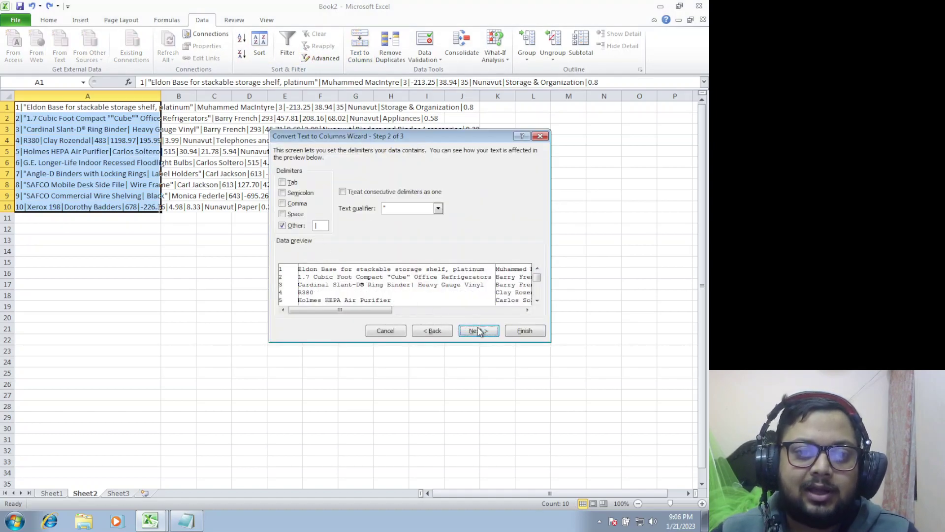
{"action": "left_click", "coordinate": [478, 331]}
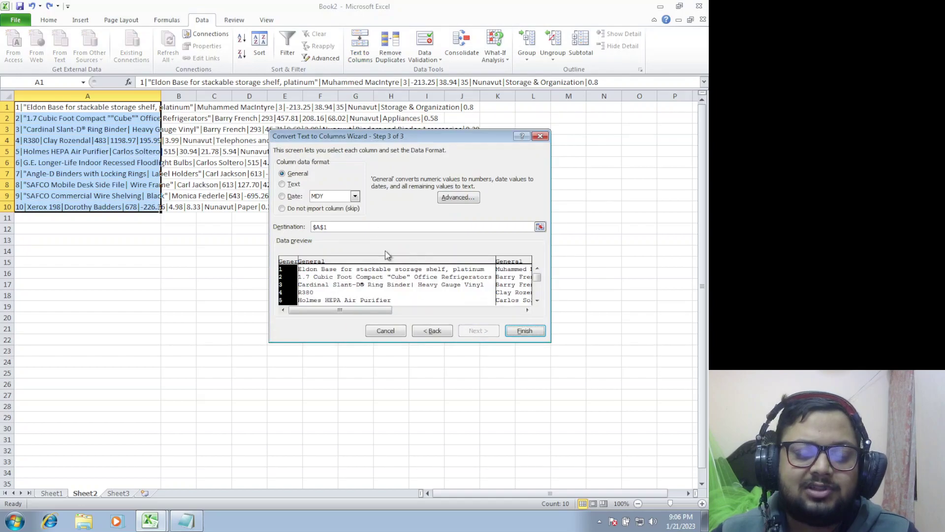
{"action": "left_click", "coordinate": [540, 226]}
{"action": "left_click", "coordinate": [175, 108]}
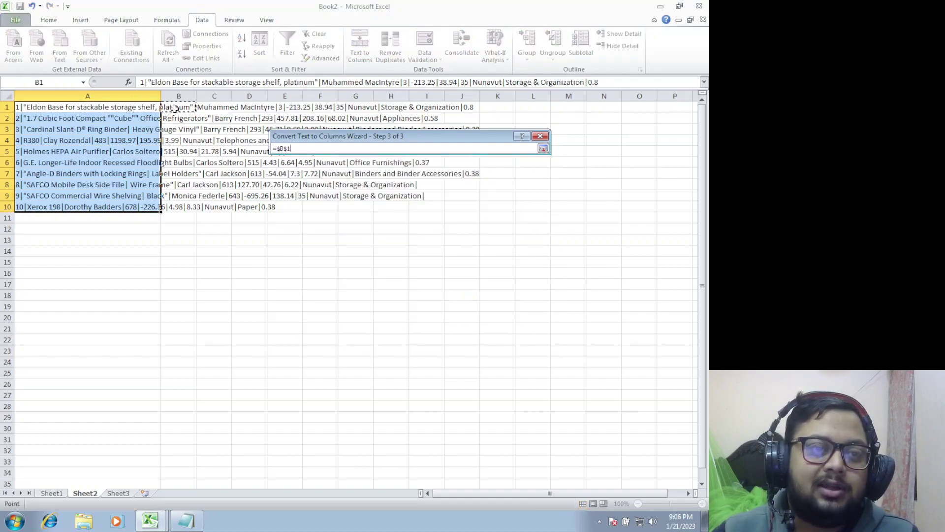
{"action": "left_click", "coordinate": [543, 149]}
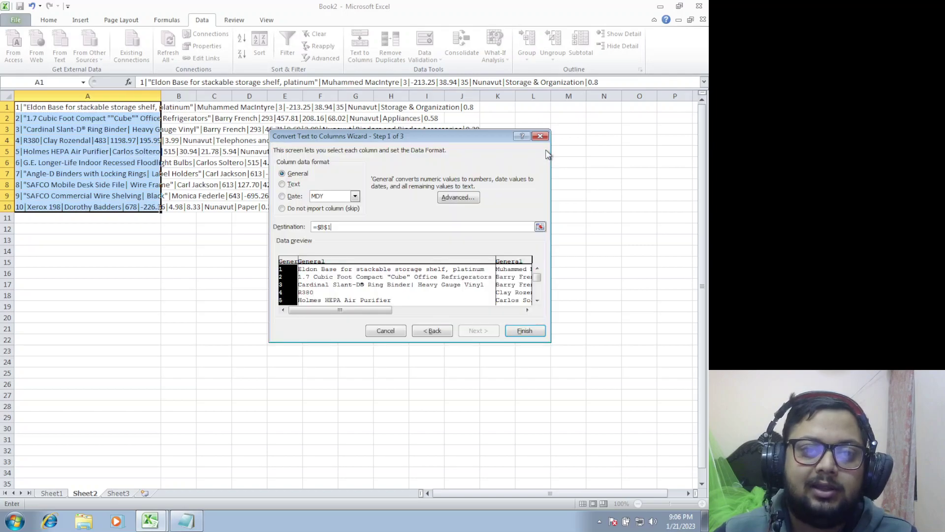
{"action": "left_click", "coordinate": [525, 330]}
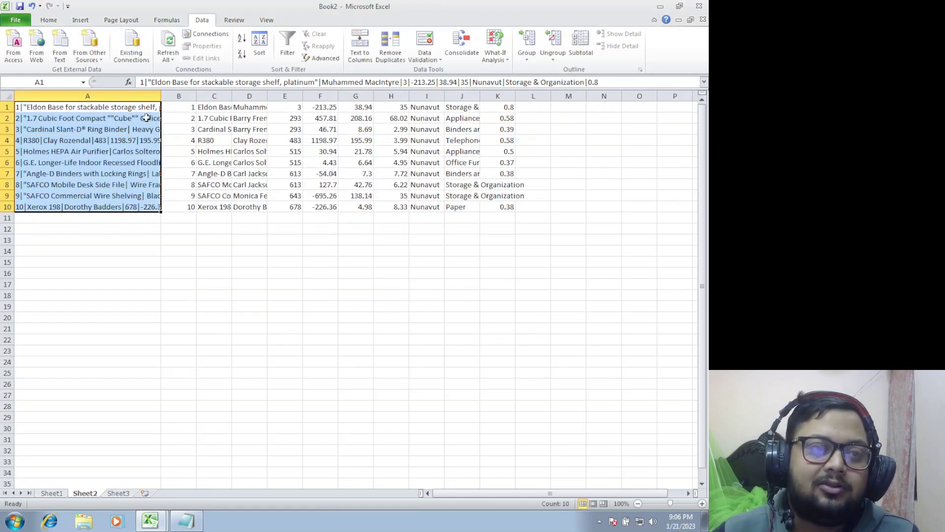
{"action": "double_click", "coordinate": [161, 95]}
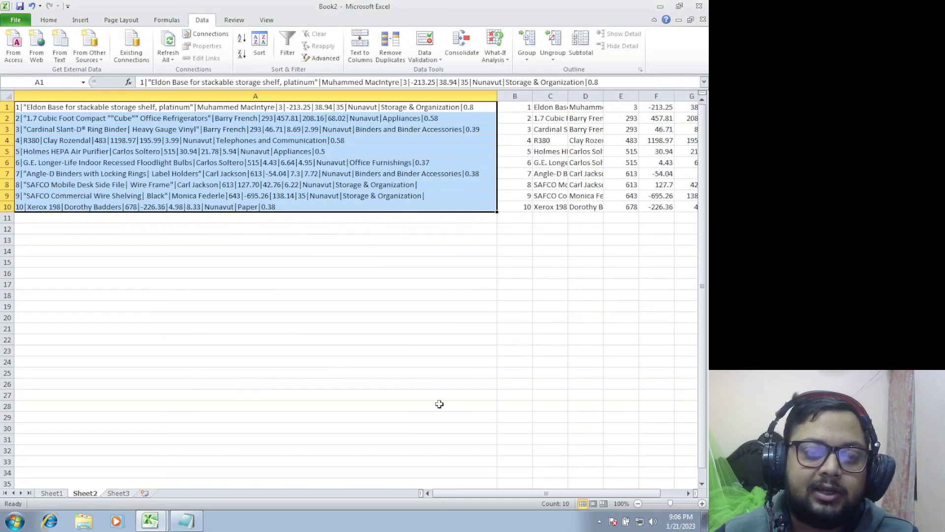
Step: AutoFit Sheet2 columns B through K so product names, customers and categories show in full
{"action": "left_click_drag", "start_coordinate": [493, 496], "coordinate": [537, 498]}
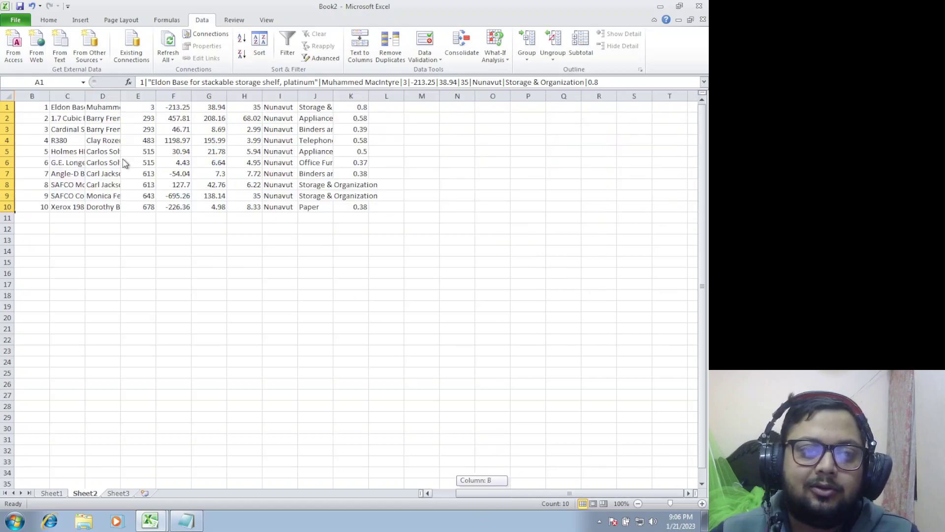
{"action": "left_click_drag", "start_coordinate": [38, 105], "coordinate": [365, 207]}
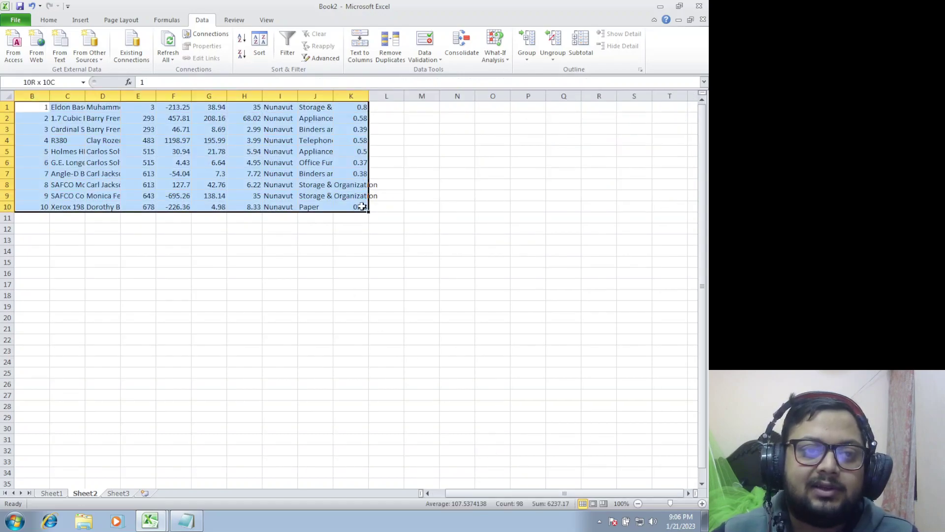
{"action": "left_click", "coordinate": [34, 95]}
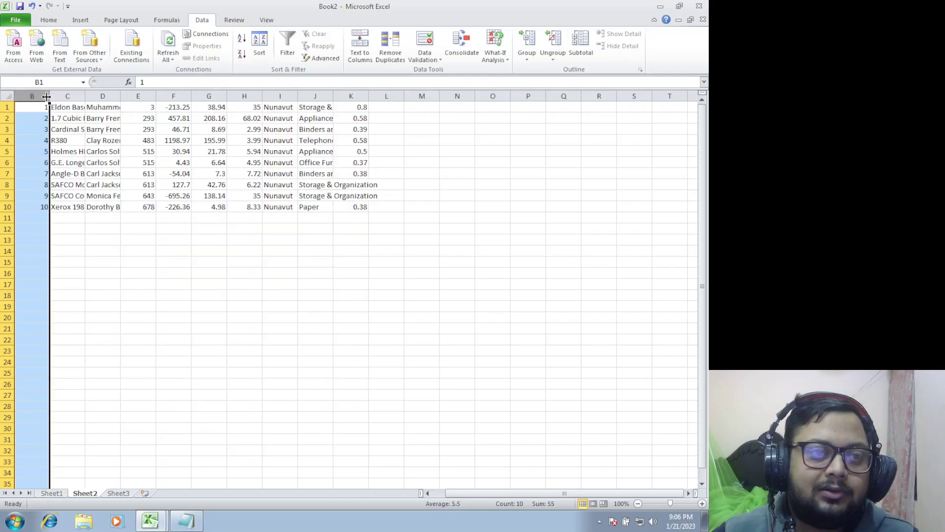
{"action": "key", "text": "ctrl+shift+Right"}
{"action": "left_click", "coordinate": [51, 102]}
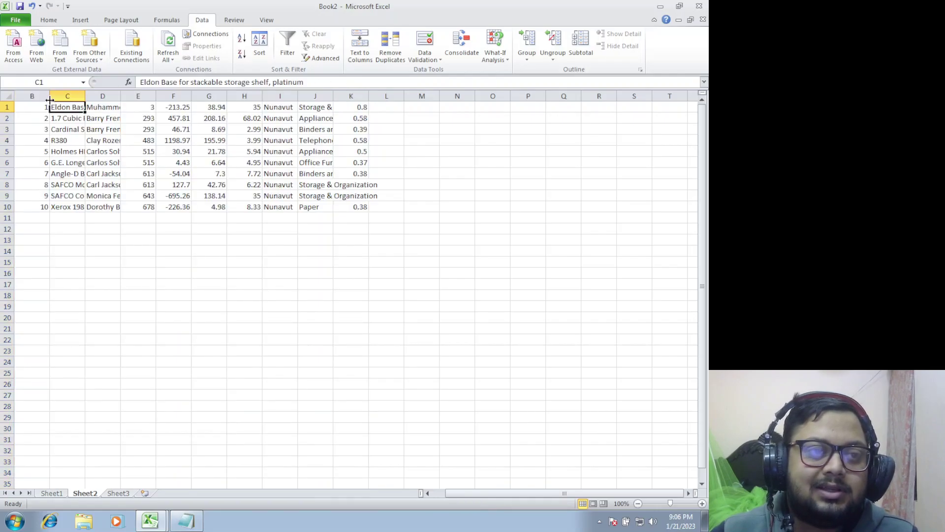
{"action": "left_click", "coordinate": [32, 96]}
{"action": "key", "text": "ctrl+shift+Right"}
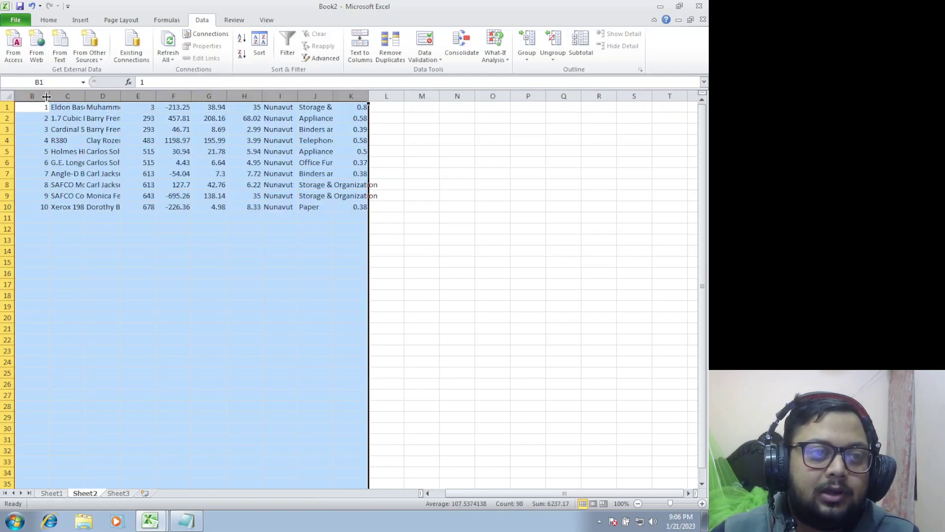
{"action": "double_click", "coordinate": [46, 96]}
{"action": "left_click", "coordinate": [254, 150]}
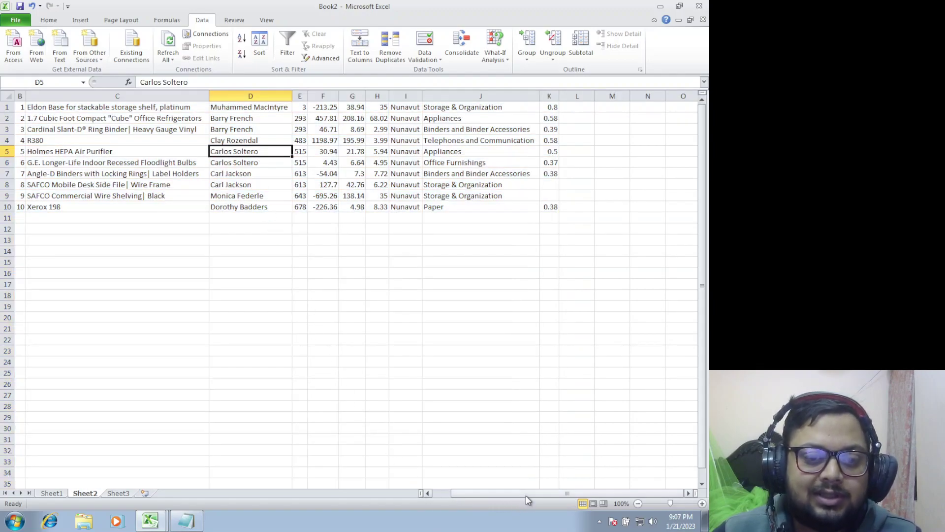
{"action": "left_click_drag", "start_coordinate": [527, 500], "coordinate": [512, 498]}
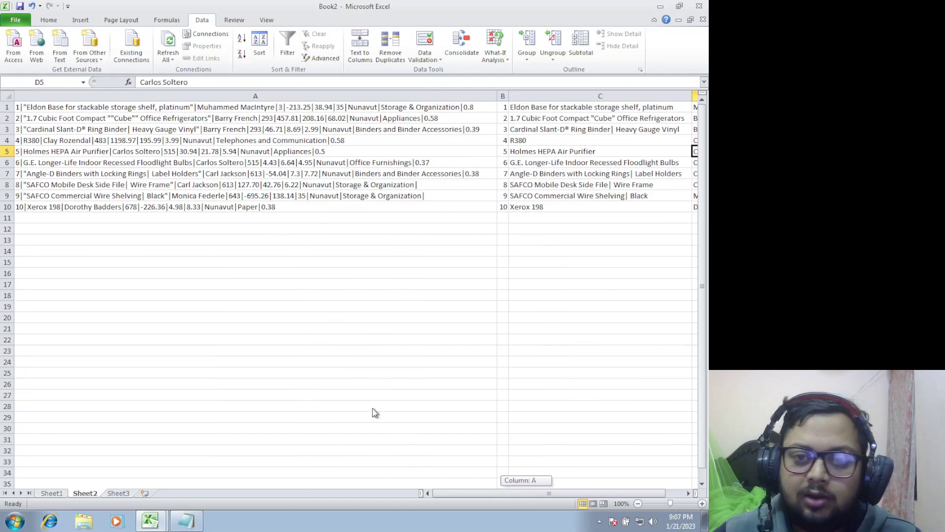
{"action": "left_click_drag", "start_coordinate": [372, 412], "coordinate": [350, 405]}
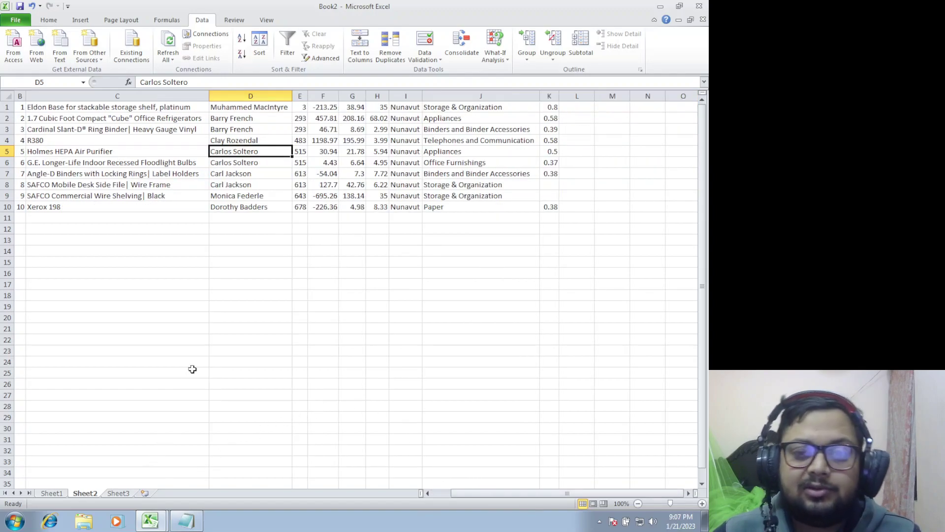
Step: Switch to Sheet1 to view sadf.txt's ten rows already split across columns A–J
{"action": "left_click", "coordinate": [62, 496]}
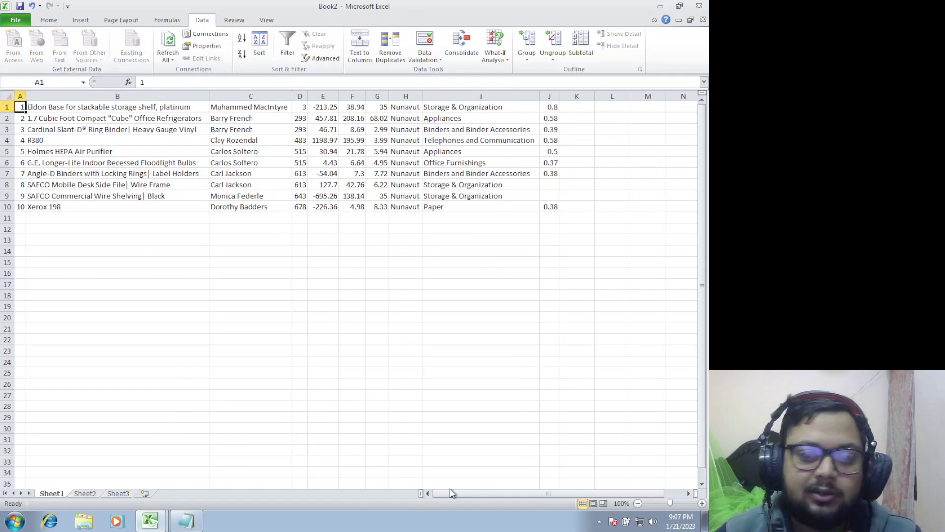